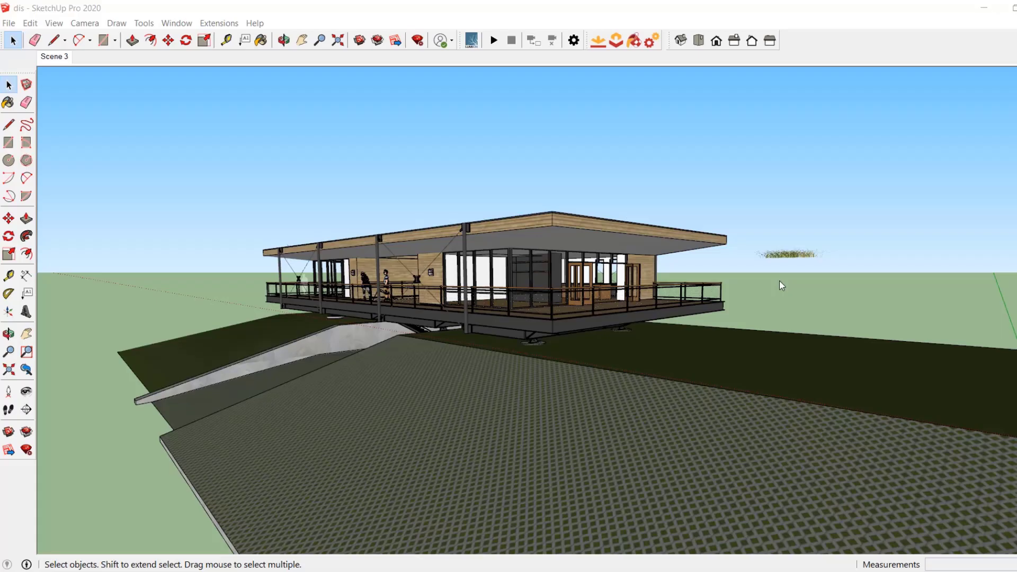
- Orbit around the 'dis' house model on Scene 3 to view the floating grass clump
mouse_move(780, 281)
middle_mouse_down()
mouse_move(791, 242)
mouse_move(639, 218)
middle_mouse_up()
scroll(791, 243, "up", 2)
scroll(797, 245, "up", 2)
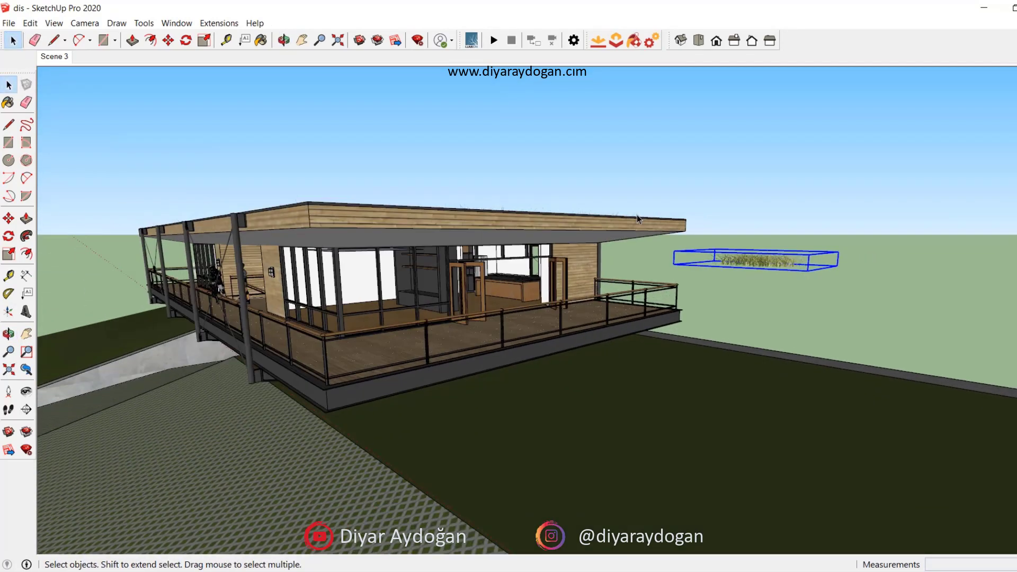
left_click(218, 24)
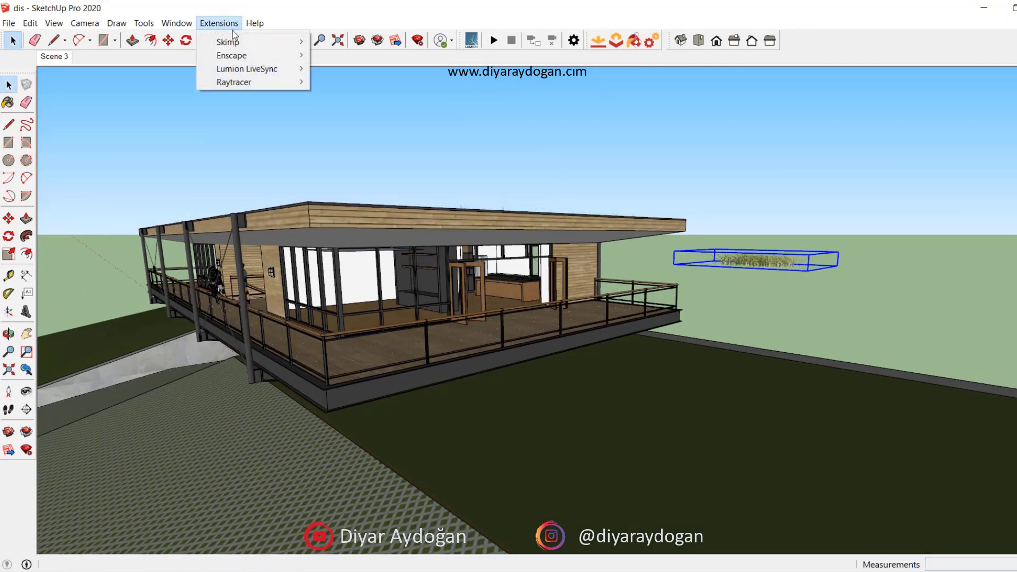
mouse_move(233, 82)
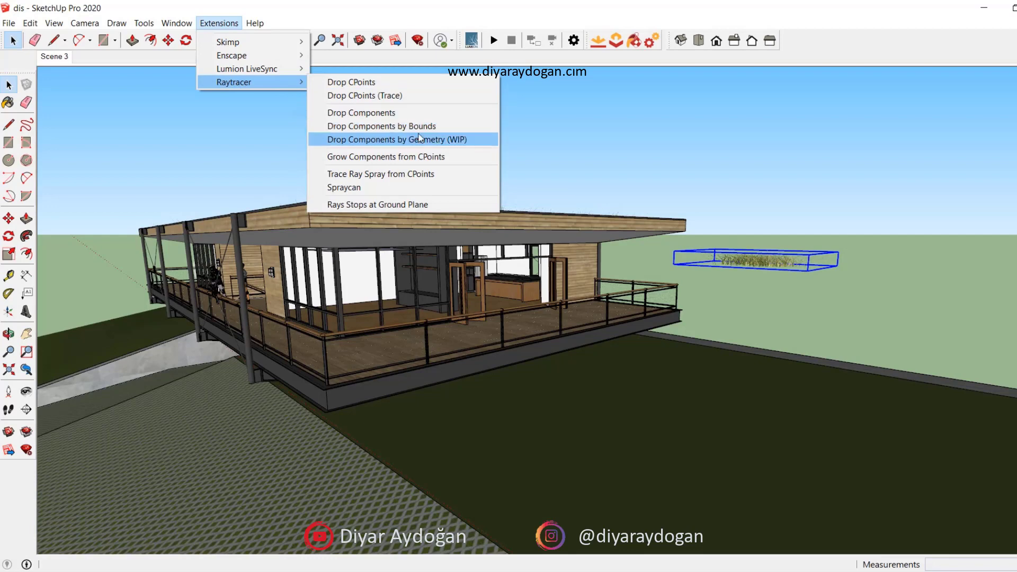
left_click(389, 116)
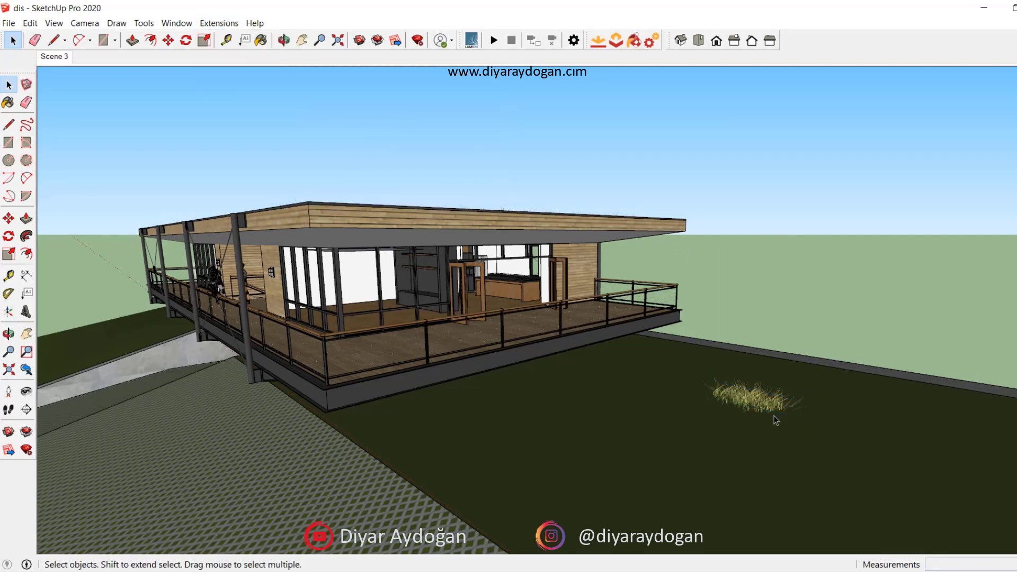
scroll(775, 420, "up", 3)
middle_click_drag(775, 420, 538, 310)
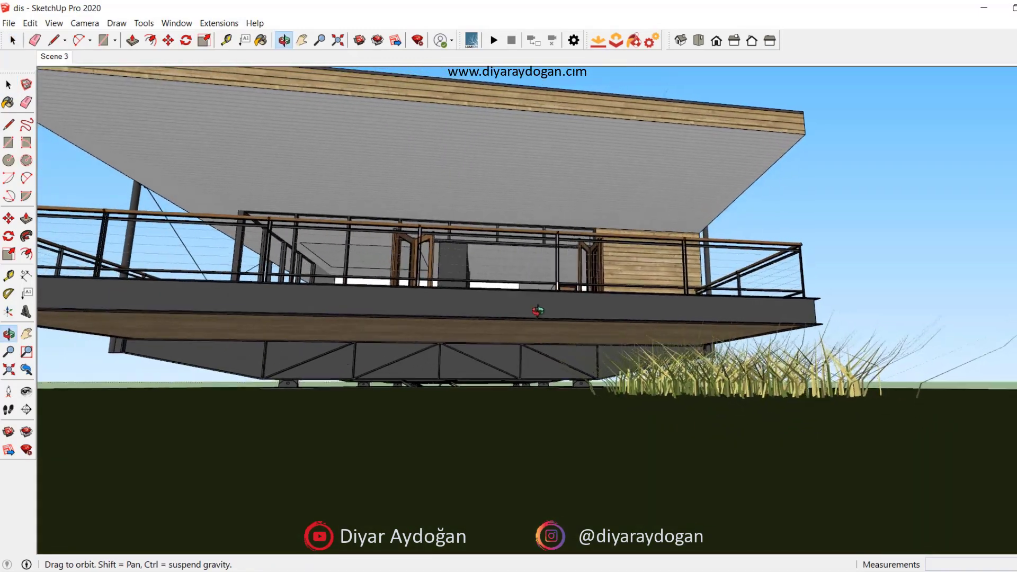
left_click_drag(538, 311, 428, 305)
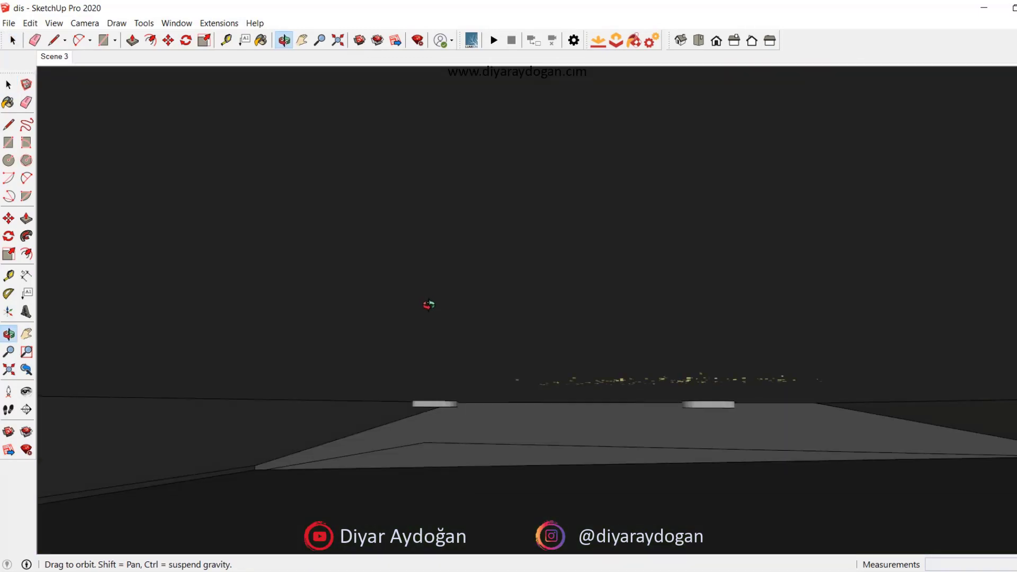
middle_click_drag(428, 305, 689, 456)
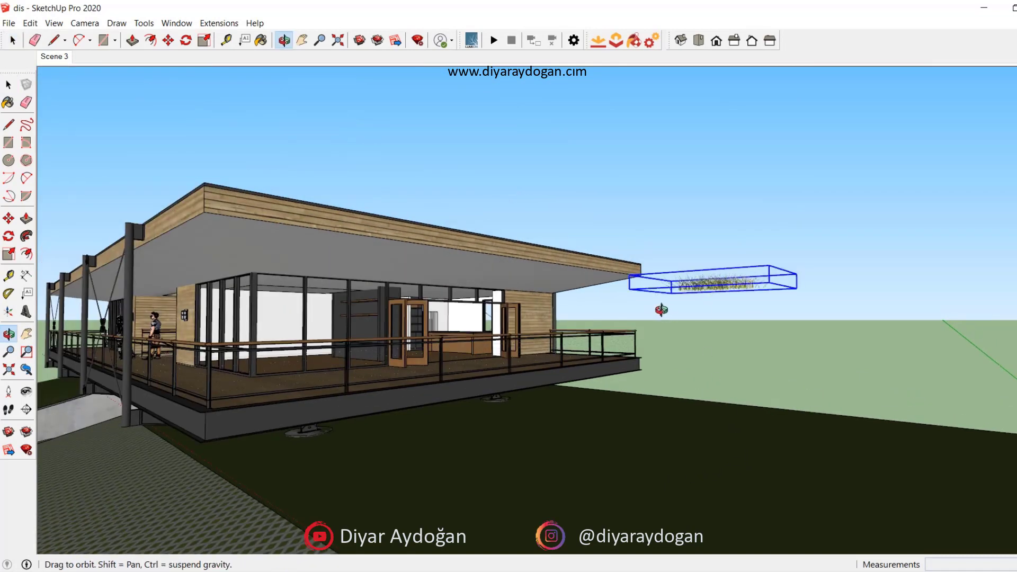
middle_click_drag(661, 310, 609, 276)
- Try Raytracer's Drop Components by Bounds on the grass clump, inspect it, then undo the drop
left_click(213, 24)
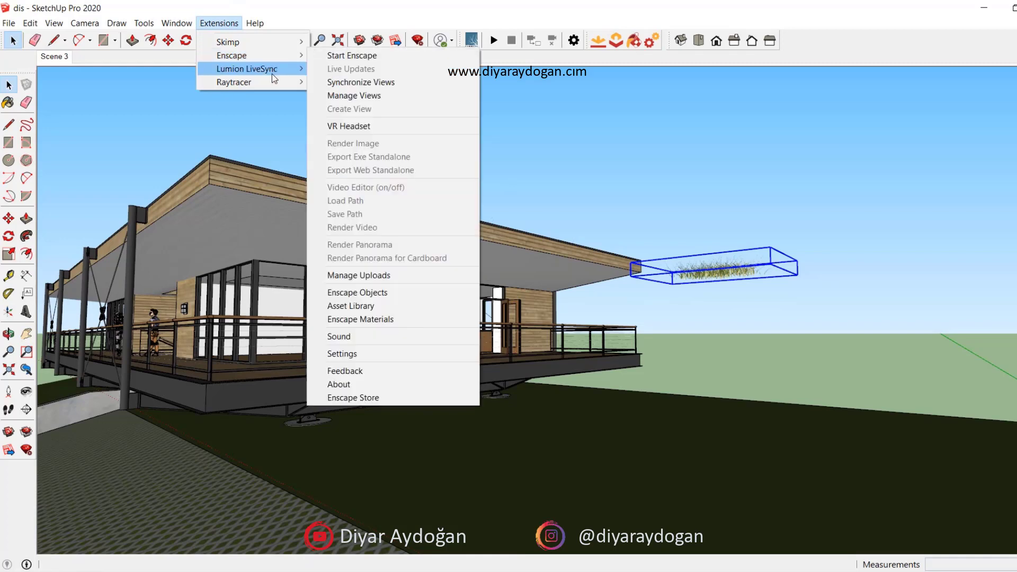
mouse_move(238, 82)
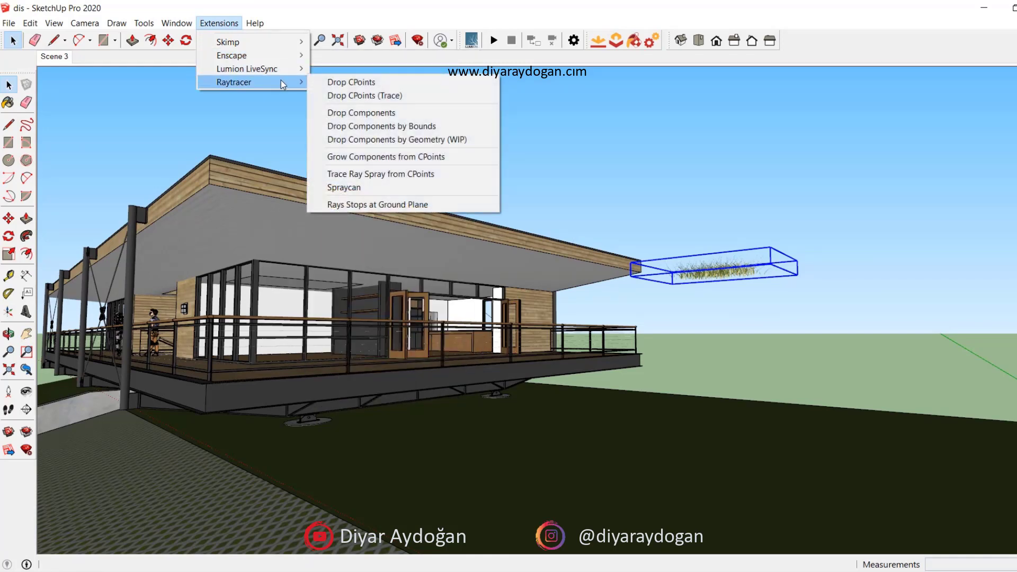
left_click(426, 126)
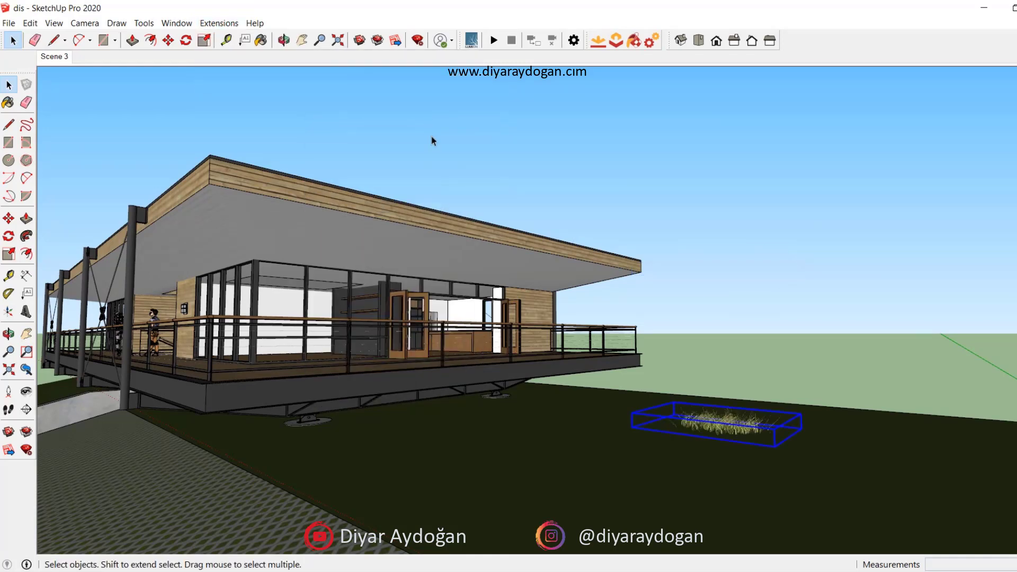
mouse_move(715, 401)
middle_mouse_down()
mouse_move(564, 374)
mouse_move(736, 368)
middle_mouse_up()
scroll(736, 367, "down", 2)
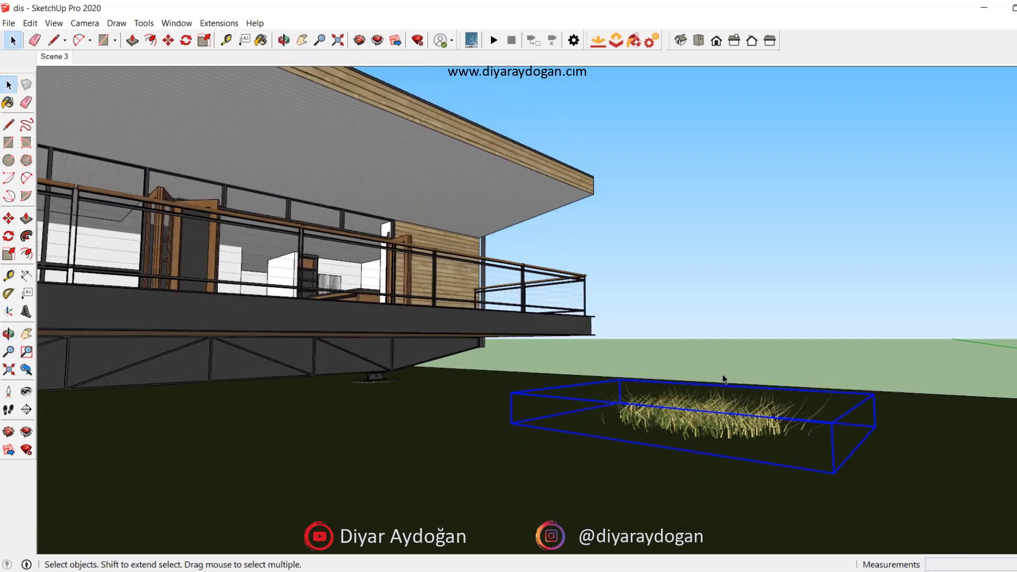
scroll(736, 368, "down", 2)
key("ctrl+z")
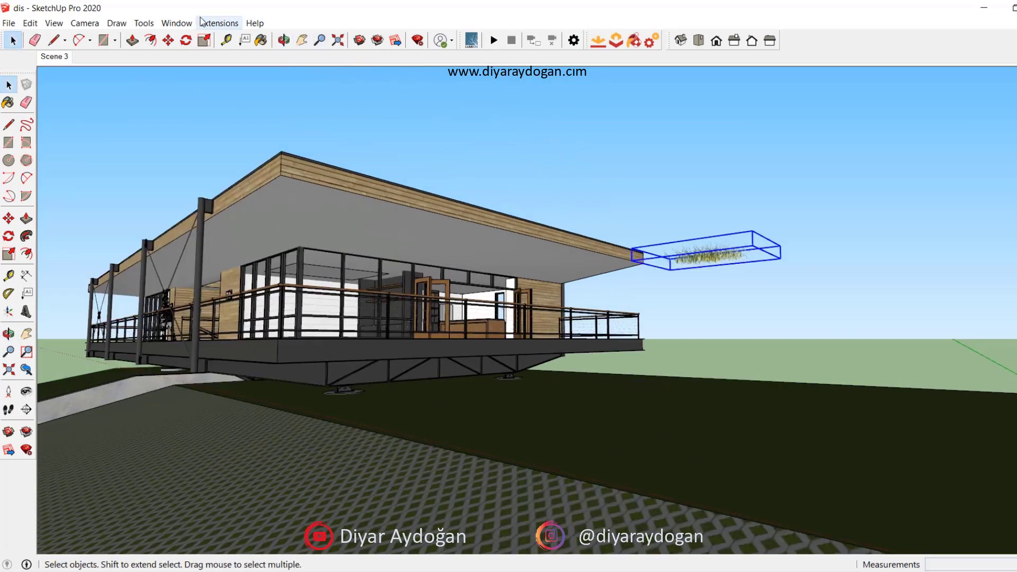
left_click(202, 22)
mouse_move(234, 82)
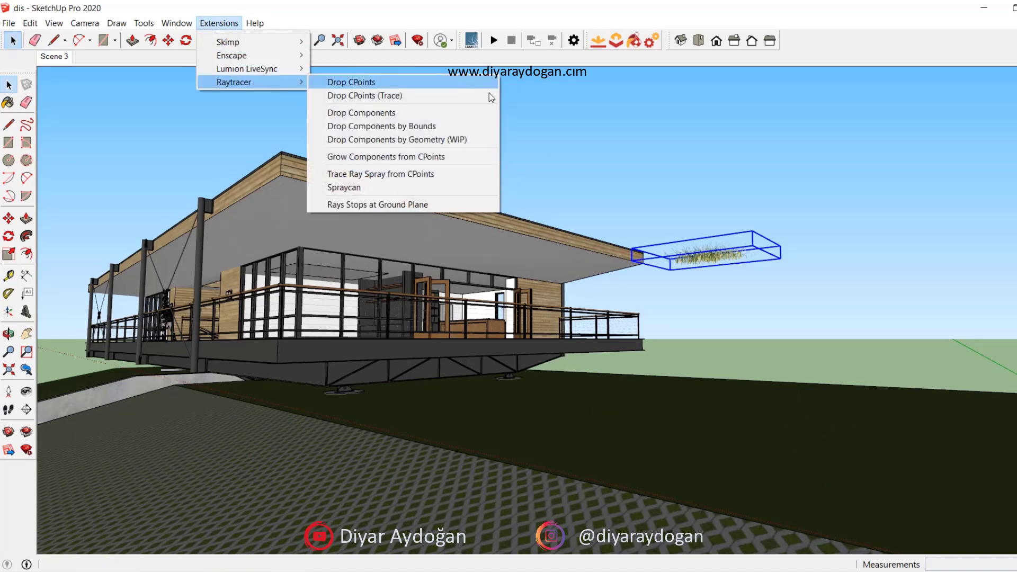
- Run a Raytracer drop that traces rays down from the floating grass clump
left_click(456, 140)
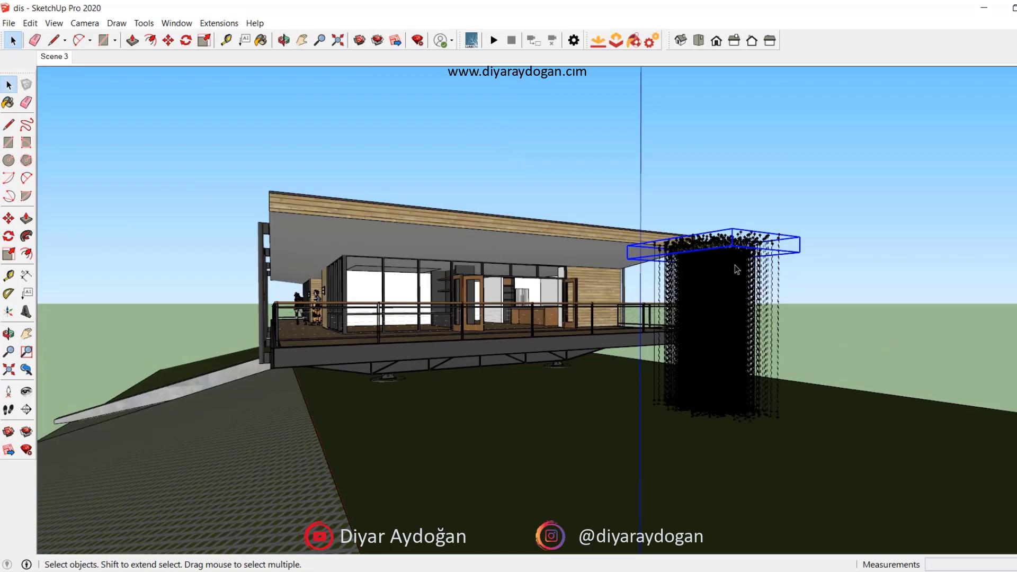
middle_click_drag(563, 262, 463, 327)
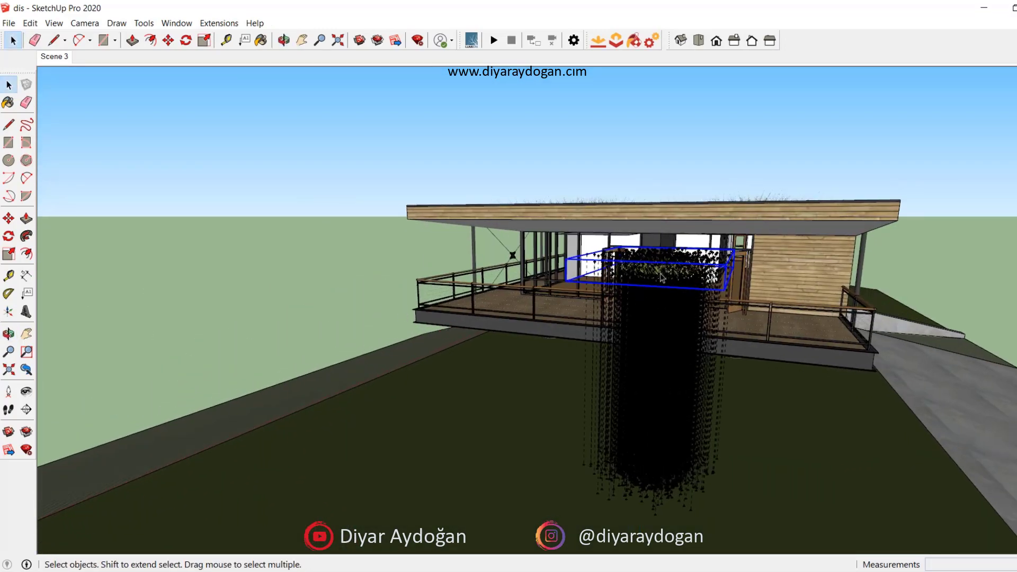
scroll(662, 278, "up", 5)
middle_click_drag(671, 304, 640, 279)
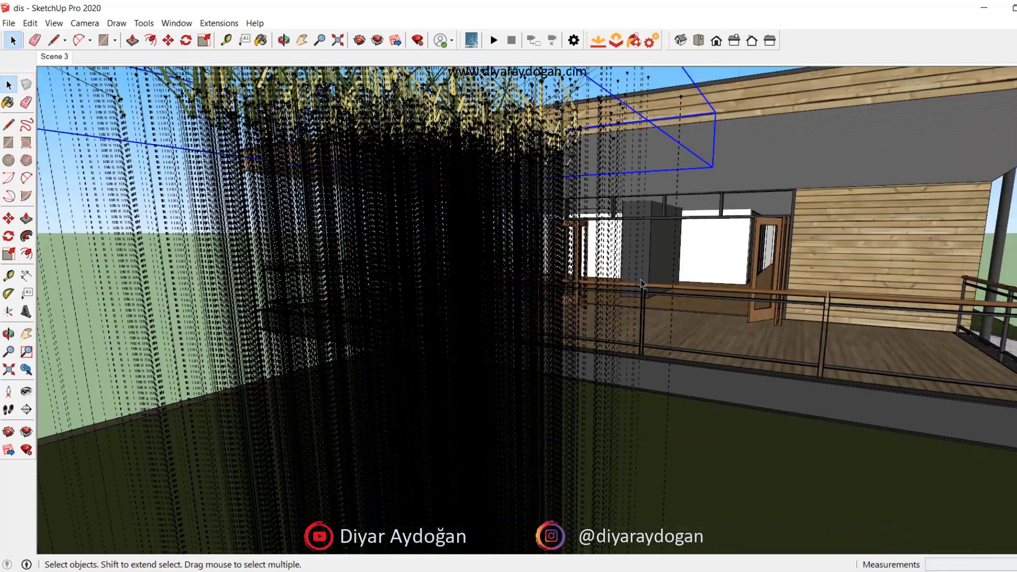
- Orbit and zoom around the planter to inspect the traced rays, then return to Select
mouse_move(487, 298)
middle_mouse_down()
mouse_move(509, 268)
mouse_move(363, 277)
middle_mouse_up()
scroll(571, 293, "down", 3)
scroll(570, 293, "down", 3)
scroll(570, 293, "down", 4)
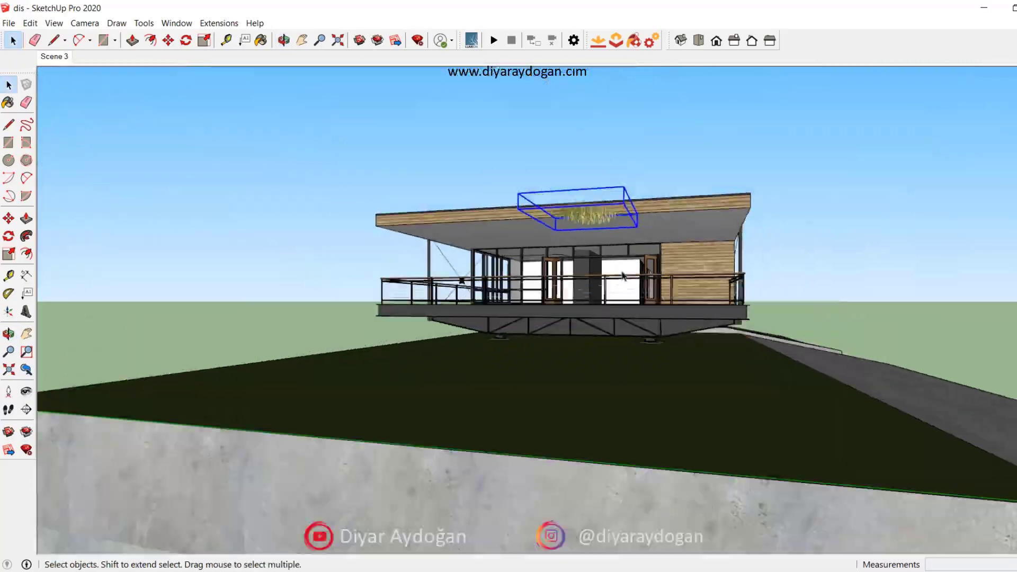
scroll(570, 293, "down", 1)
mouse_move(572, 293)
middle_mouse_down()
mouse_move(863, 265)
mouse_move(875, 284)
mouse_move(558, 290)
middle_mouse_up()
scroll(854, 268, "up", 3)
scroll(851, 259, "up", 3)
key("space")
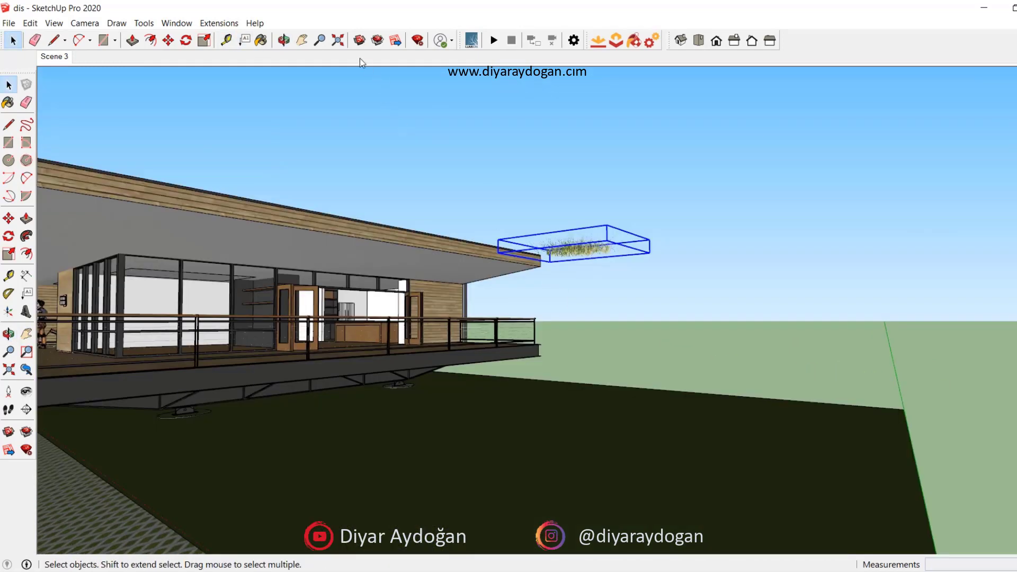
- Start Raytracer's Spraycan with a 1,00 m spray radius
left_click(210, 26)
mouse_move(234, 82)
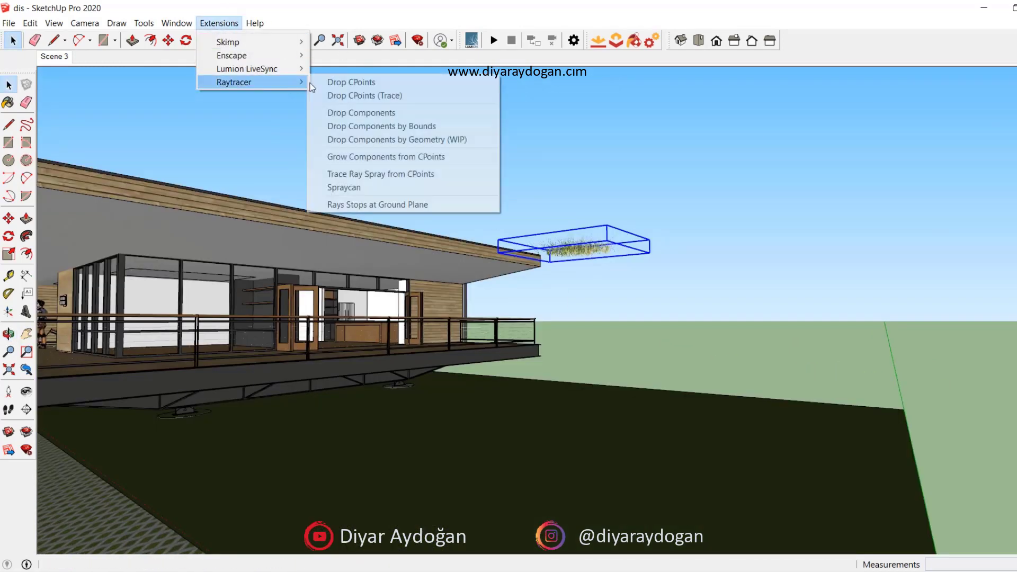
left_click(344, 188)
mouse_move(516, 244)
middle_mouse_down()
mouse_move(577, 308)
mouse_move(689, 233)
middle_mouse_up()
scroll(688, 234, "down", 3)
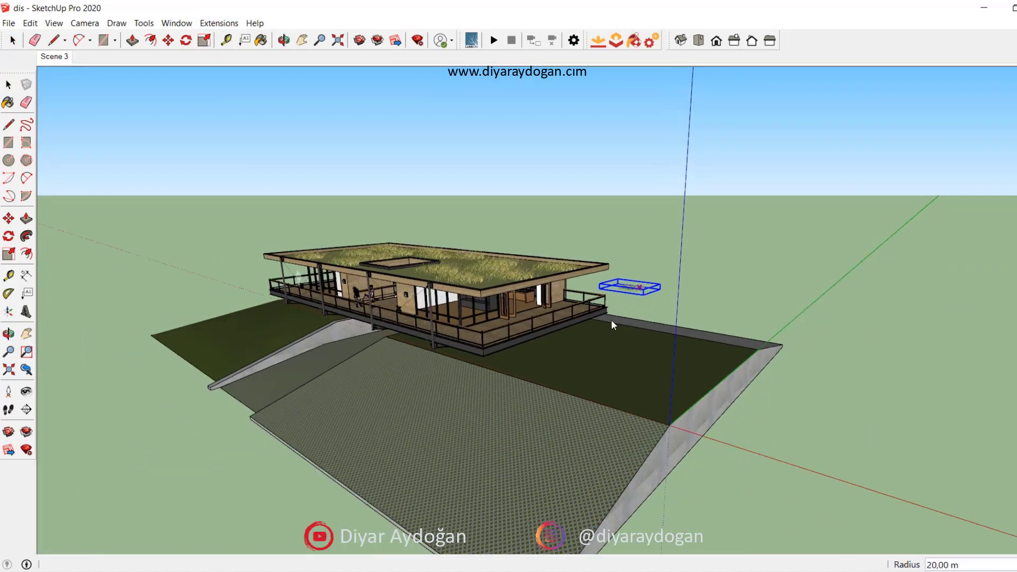
scroll(620, 354, "up", 1)
type("1")
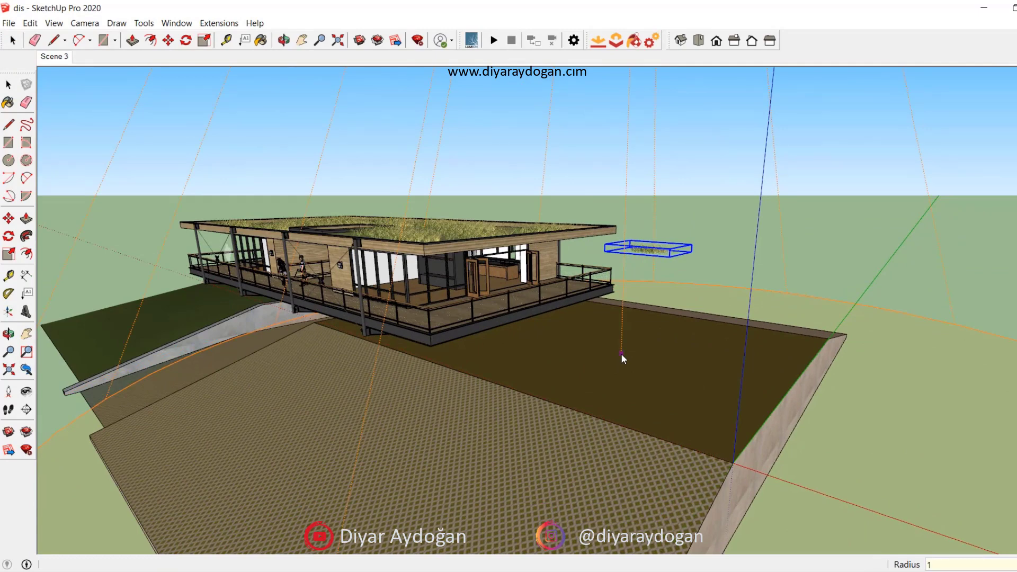
key("Return")
- Spray a dense grass patch on the lawn in front of the house and inspect it
scroll(636, 371, "up", 1)
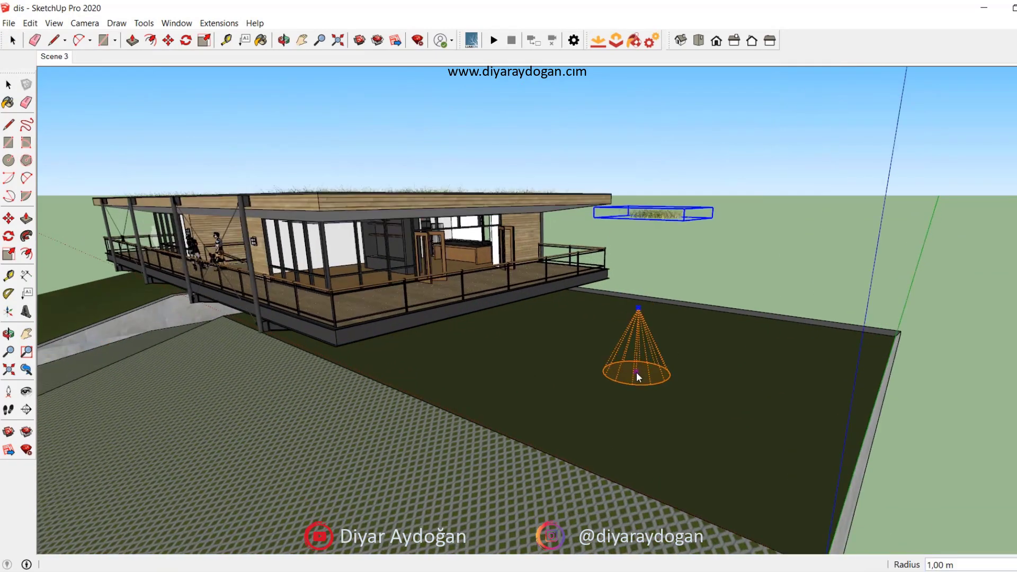
left_click_drag(500, 382, 655, 374)
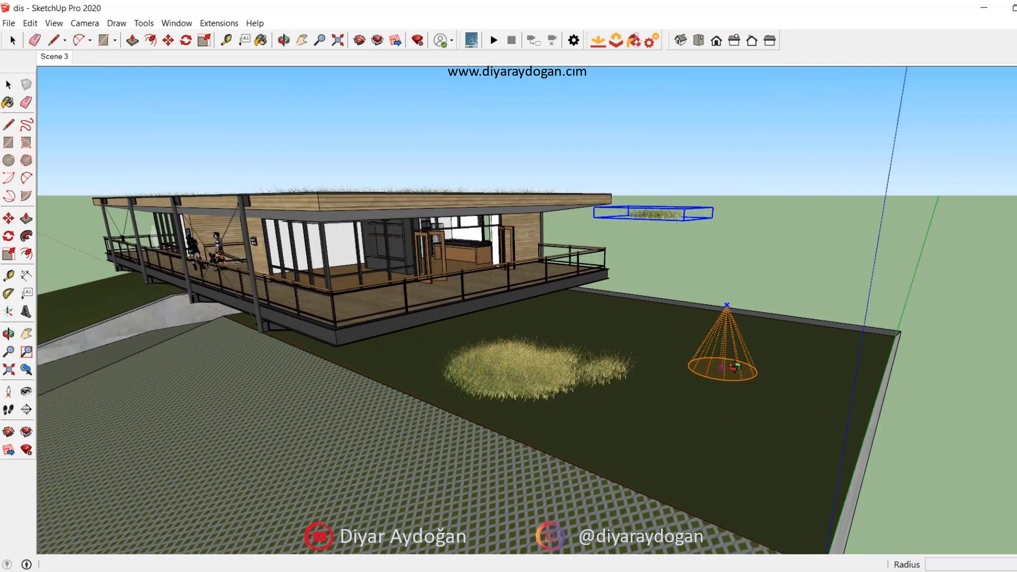
middle_click_drag(733, 366, 777, 365)
middle_click_drag(701, 393, 316, 228)
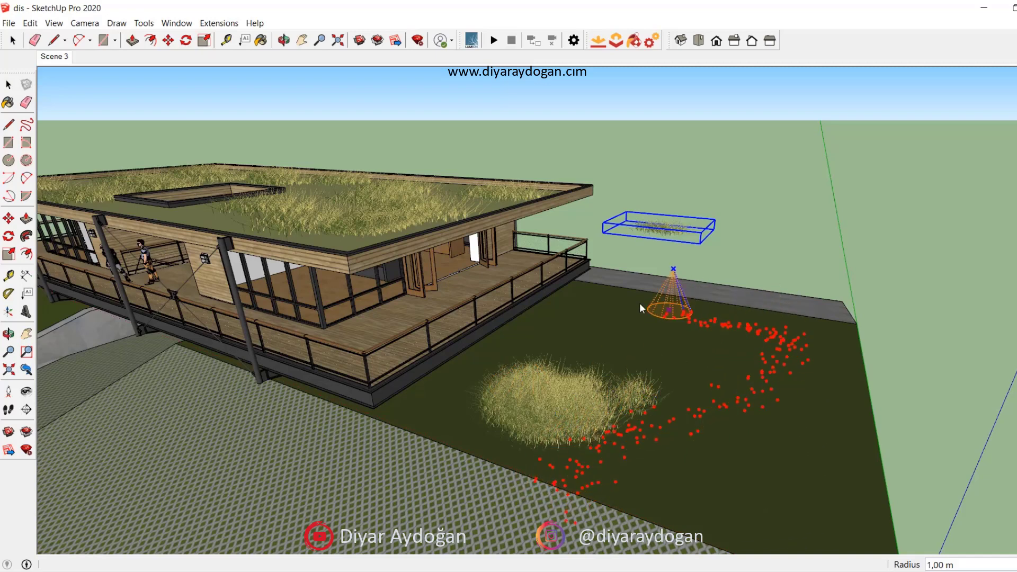
- Undo the stray strokes, then spray the lawn beside the house at a 4,00 m radius
key("ctrl+z")
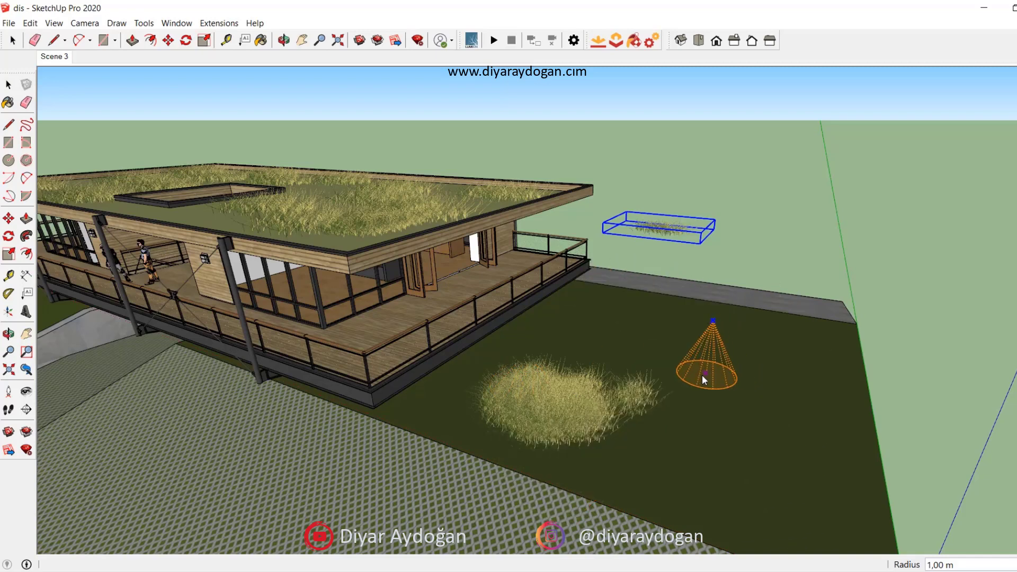
key("ctrl+z")
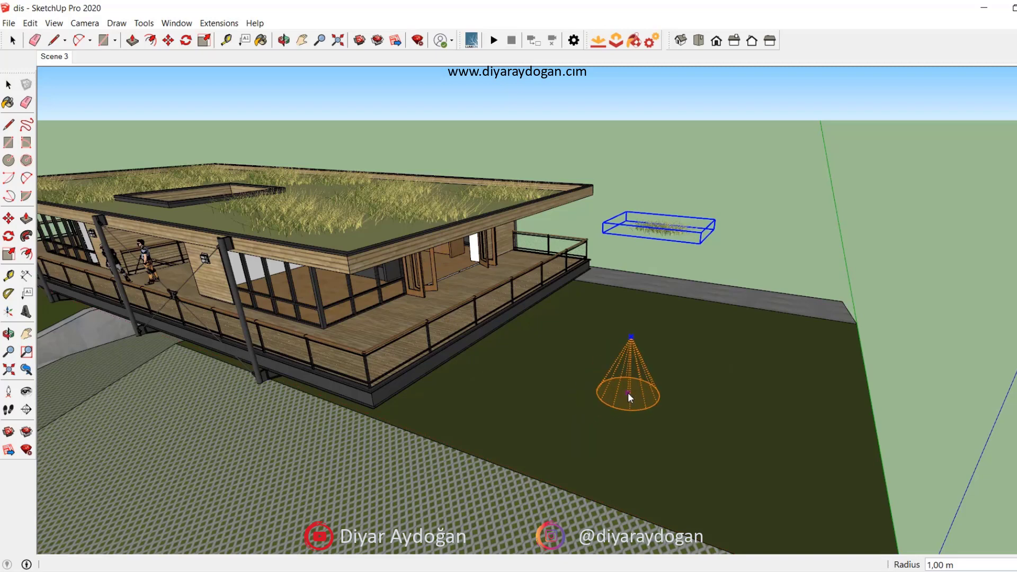
type("3")
key("Return")
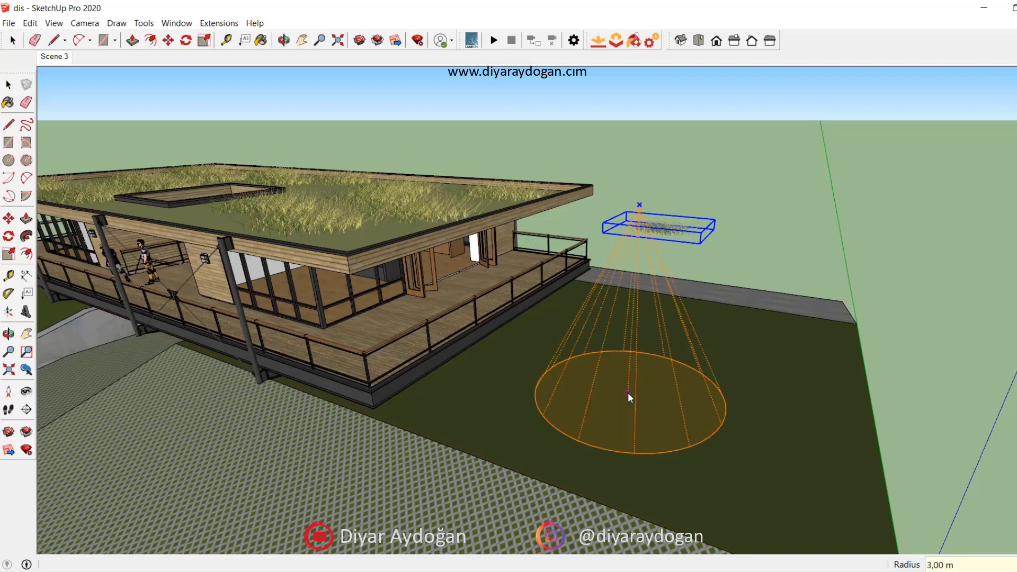
type("4")
key("Return")
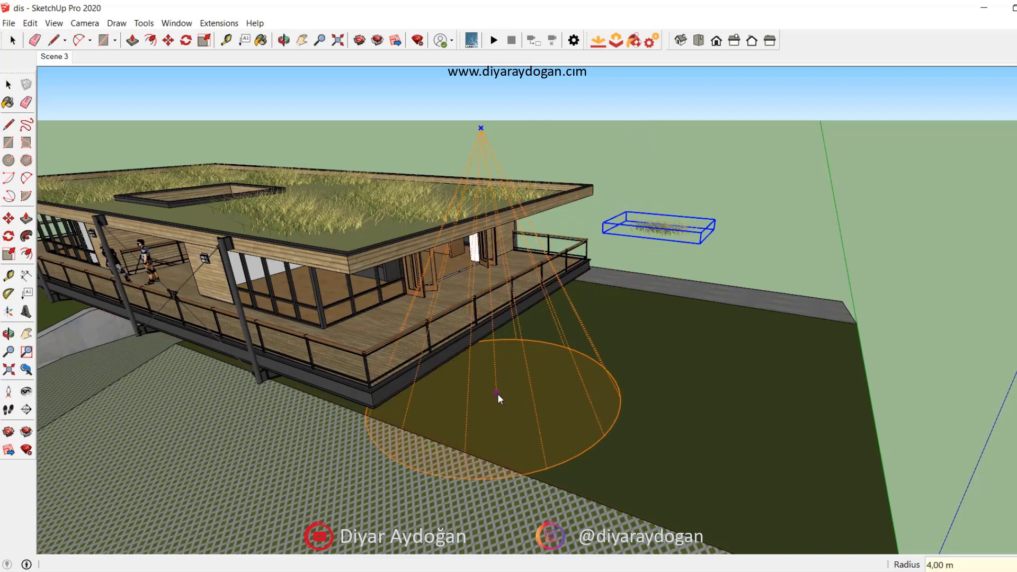
mouse_move(498, 393)
left_mouse_down()
mouse_move(684, 335)
mouse_move(789, 340)
mouse_move(746, 466)
mouse_move(712, 434)
left_mouse_up()
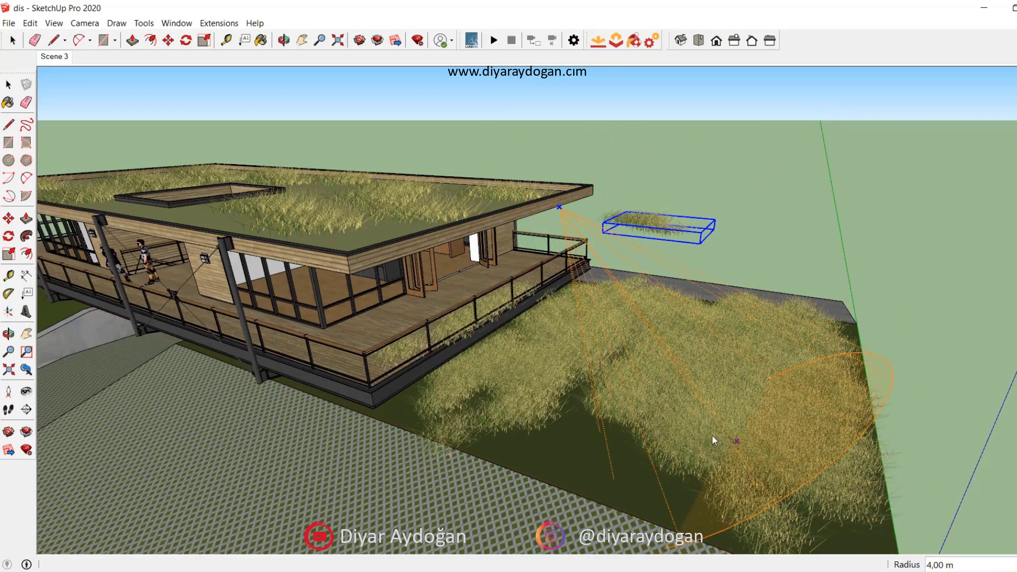
middle_click_drag(583, 447, 238, 340)
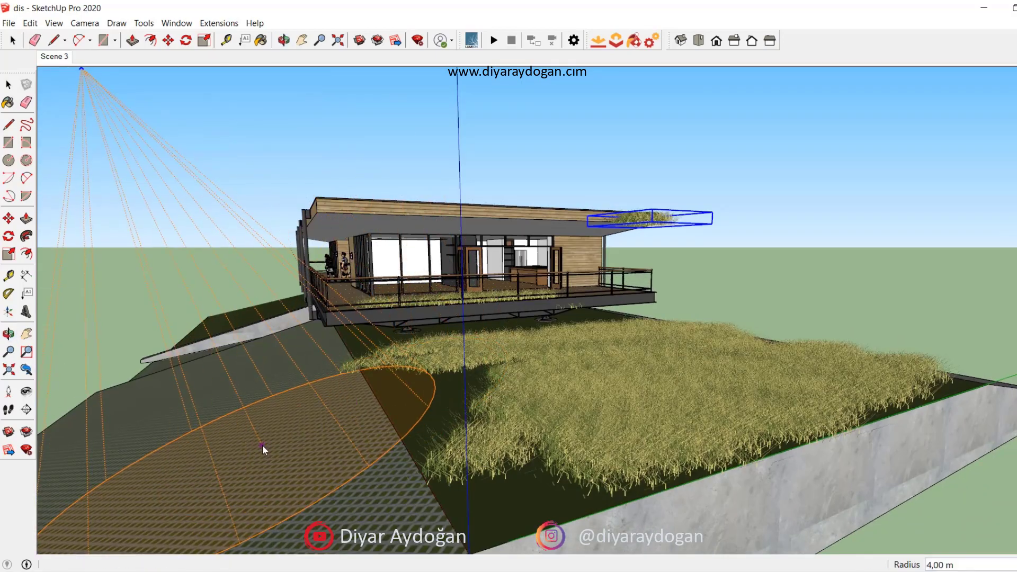
- Spray grass over the left slope and paving, then undo the paving grass
mouse_move(262, 445)
left_mouse_down()
mouse_move(232, 453)
mouse_move(195, 425)
left_mouse_up()
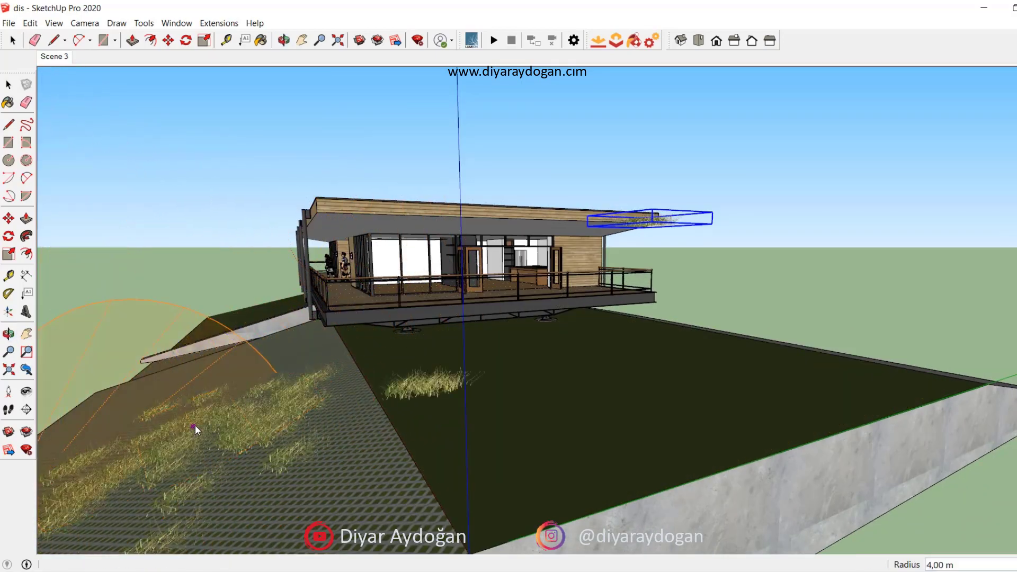
scroll(599, 320, "down", 2)
middle_click_drag(329, 401, 661, 425)
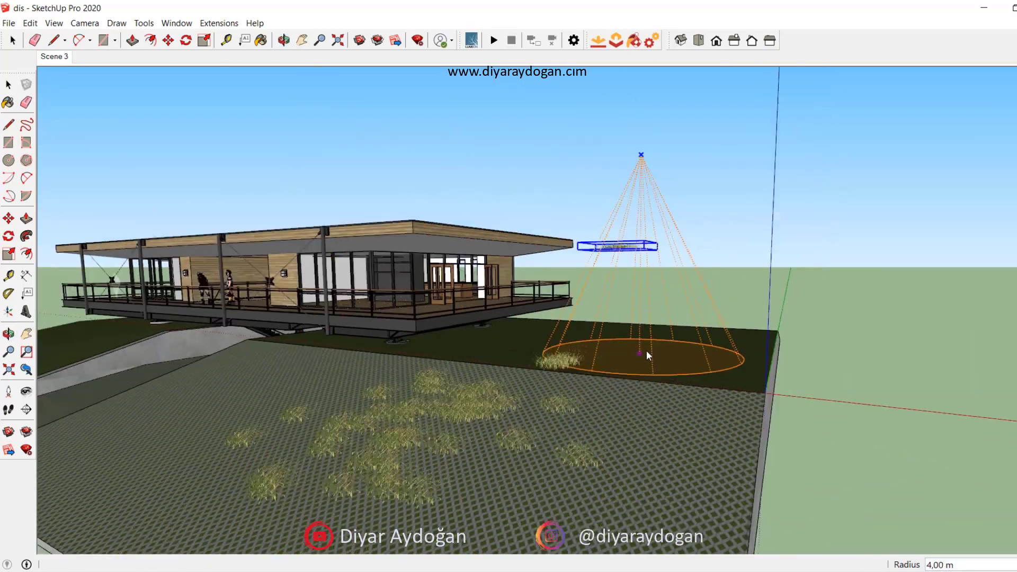
mouse_move(661, 425)
left_mouse_down()
mouse_move(516, 450)
mouse_move(309, 415)
mouse_move(421, 395)
mouse_move(655, 419)
mouse_move(667, 470)
mouse_move(374, 470)
mouse_move(216, 454)
mouse_move(314, 393)
mouse_move(704, 454)
mouse_move(491, 490)
mouse_move(484, 451)
left_mouse_up()
mouse_move(485, 453)
middle_mouse_down()
mouse_move(302, 347)
mouse_move(302, 320)
mouse_move(501, 321)
mouse_move(640, 438)
mouse_move(636, 459)
middle_mouse_up()
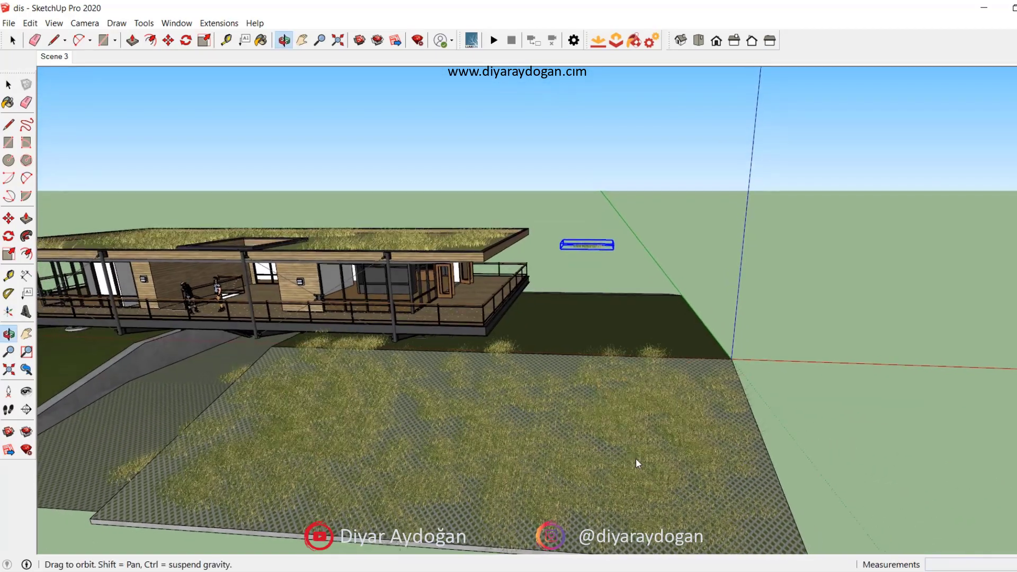
mouse_move(552, 431)
left_mouse_down()
mouse_move(408, 434)
mouse_move(414, 455)
mouse_move(507, 457)
mouse_move(484, 488)
mouse_move(554, 442)
mouse_move(657, 434)
mouse_move(563, 464)
mouse_move(385, 443)
mouse_move(367, 408)
mouse_move(288, 454)
mouse_move(385, 455)
left_mouse_up()
middle_click_drag(567, 408, 529, 392)
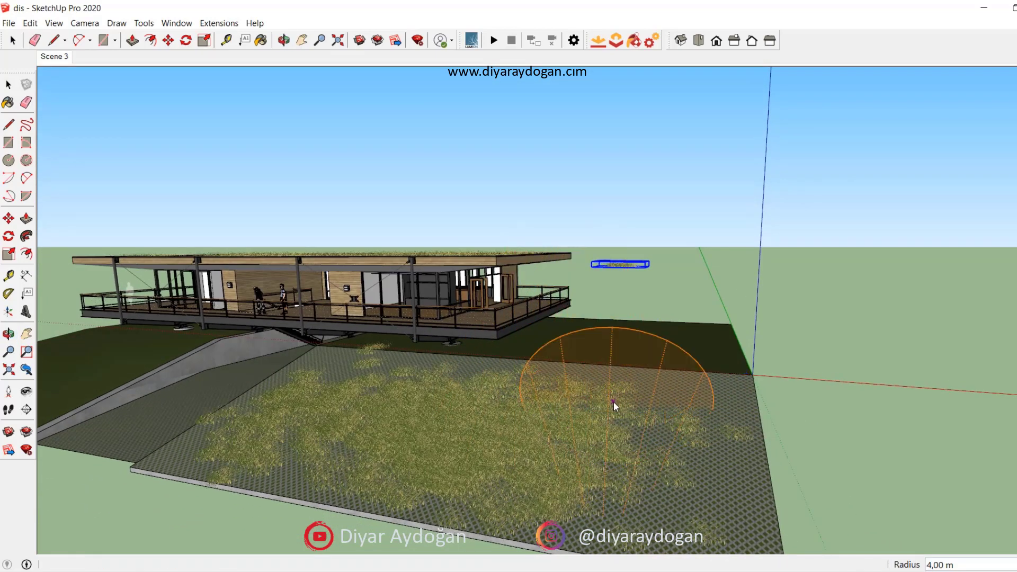
key("ctrl+z")
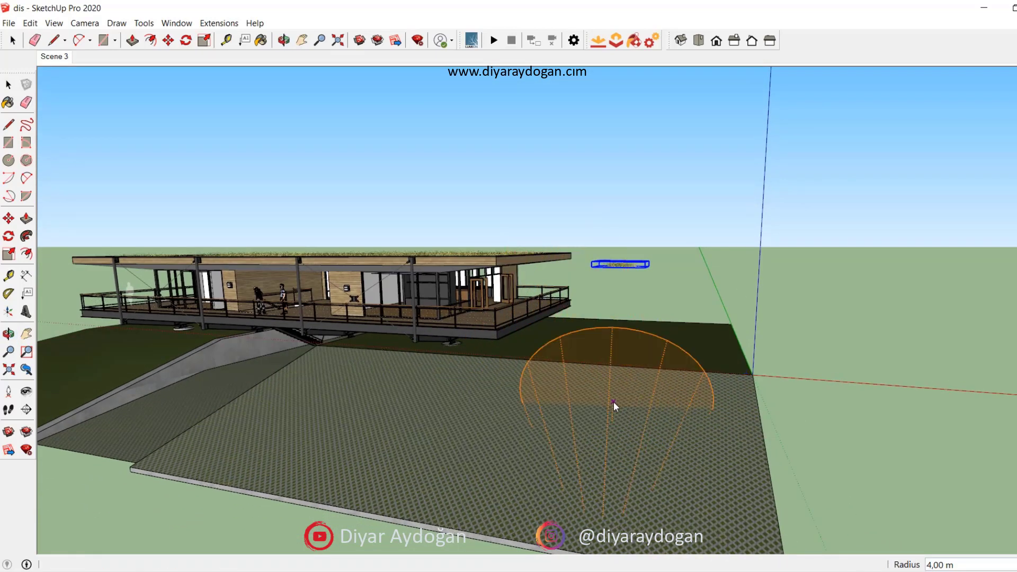
- Set a 2,00 m spray radius and spray grass over the back, left and right paving
type("2")
key("Return")
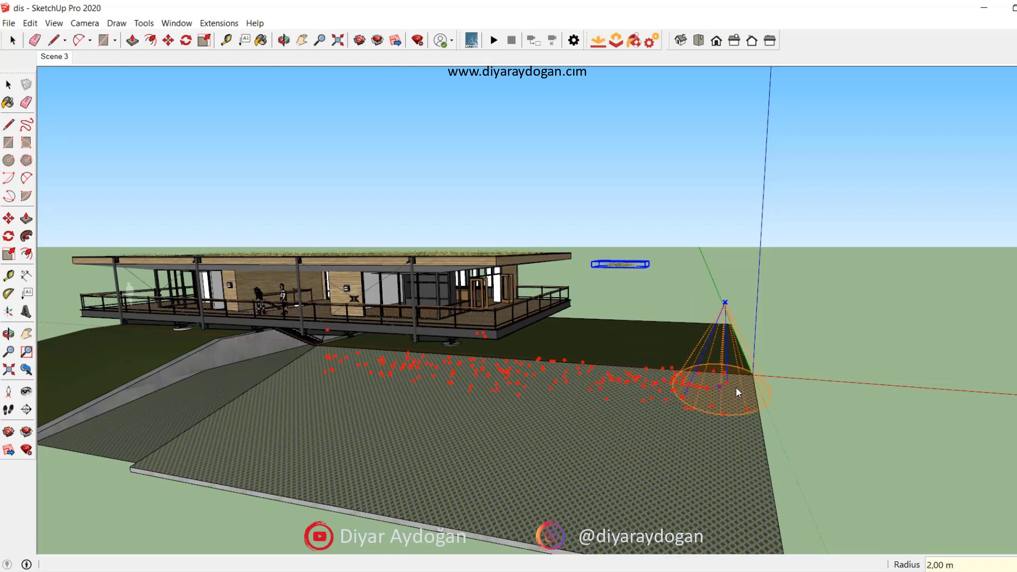
left_click_drag(736, 388, 742, 390)
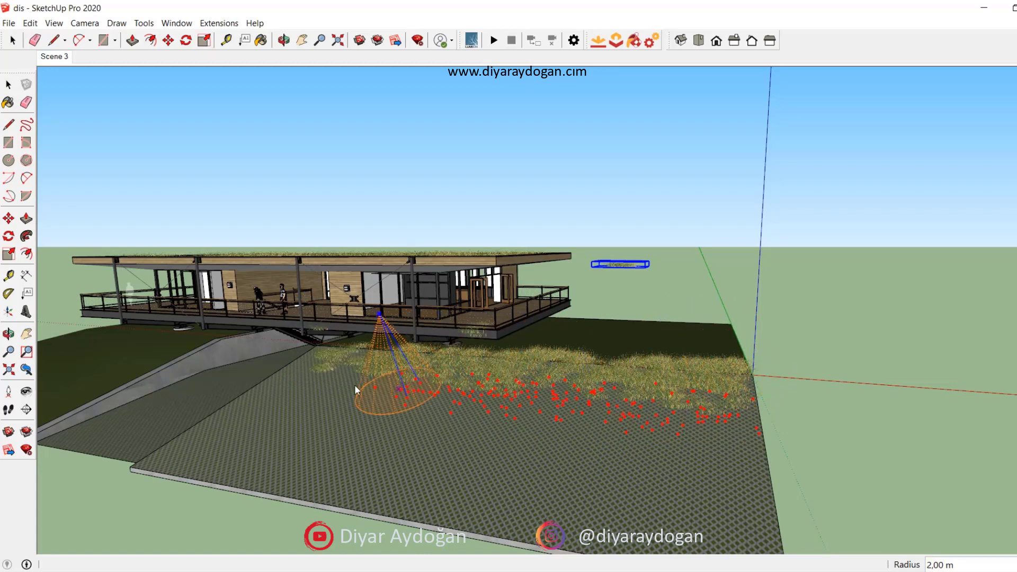
left_click_drag(291, 380, 307, 396)
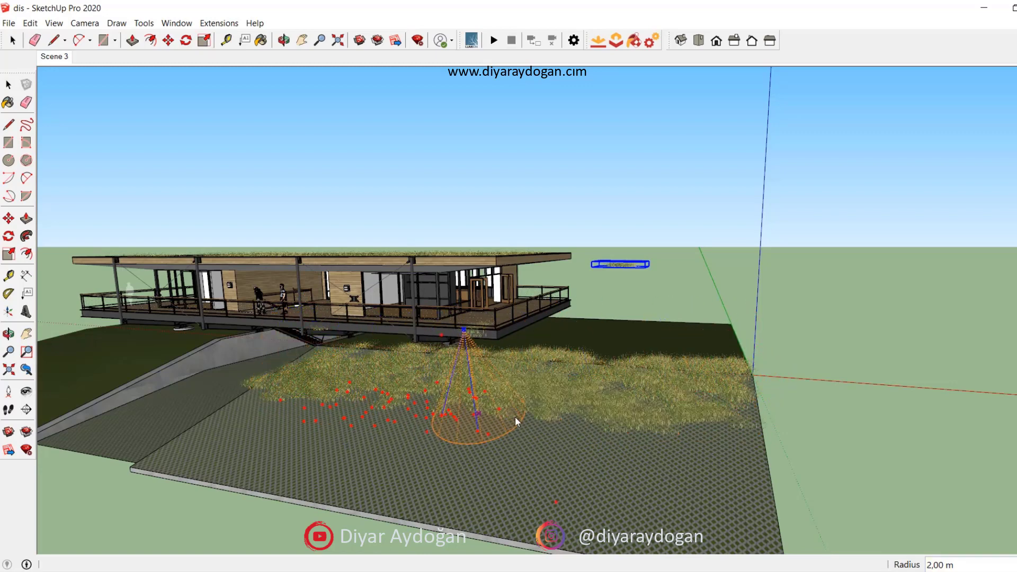
left_click_drag(699, 439, 716, 442)
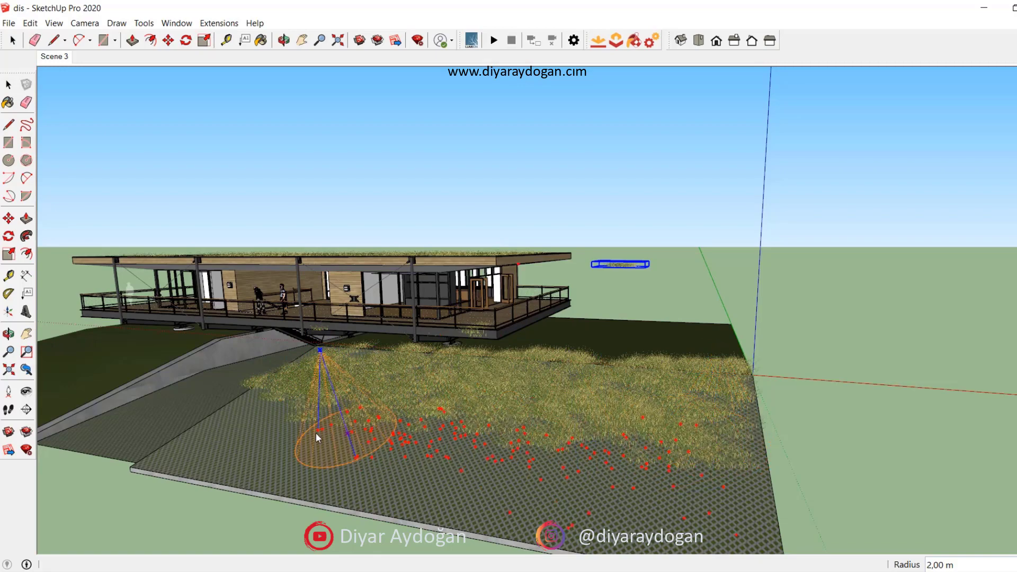
left_click_drag(239, 427, 303, 443)
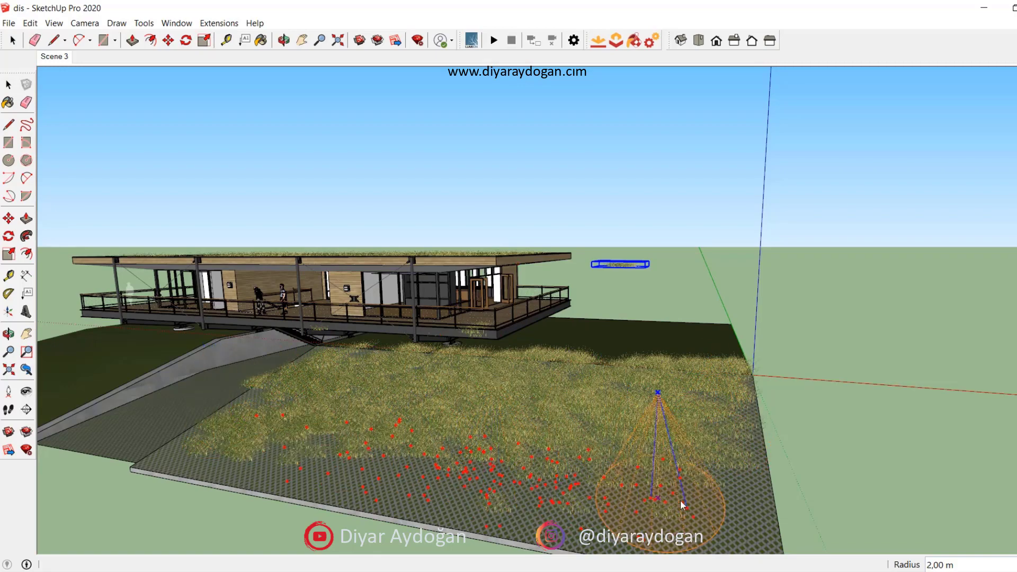
left_click_drag(681, 502, 707, 504)
- Spray more grass along the front edge and middle of the paving
middle_click_drag(688, 472, 749, 439)
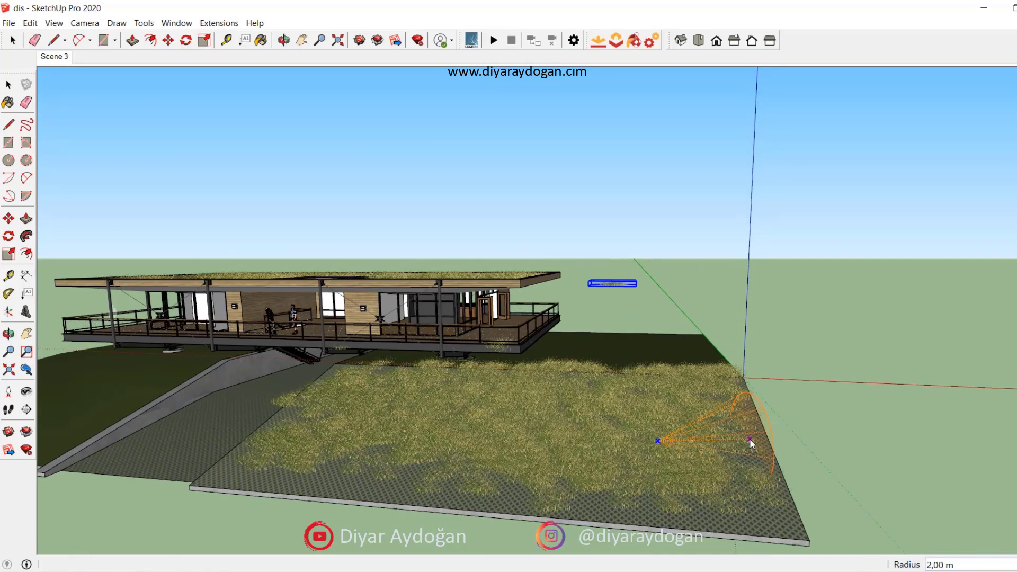
left_click_drag(752, 481, 765, 533)
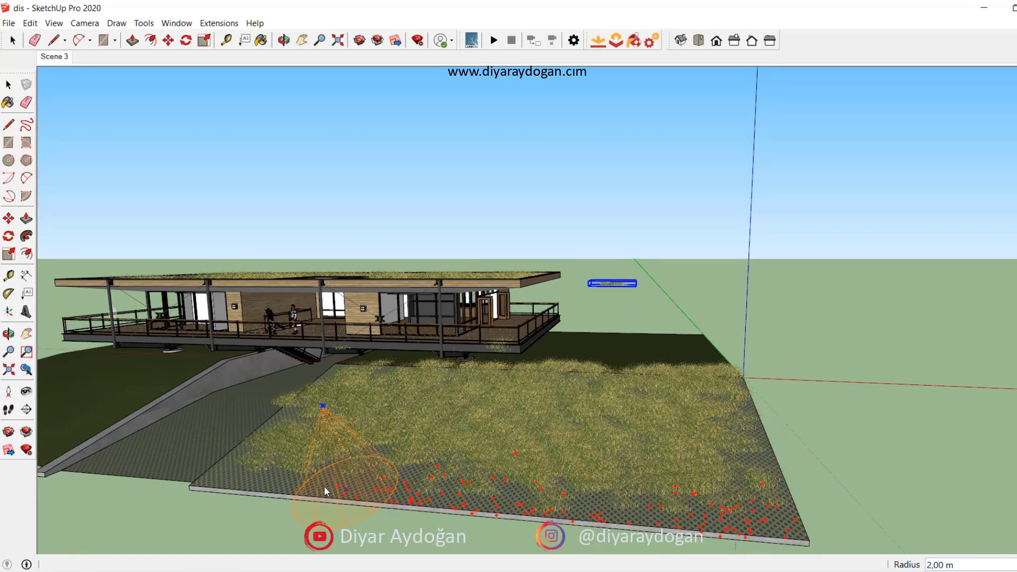
left_click_drag(259, 479, 445, 439)
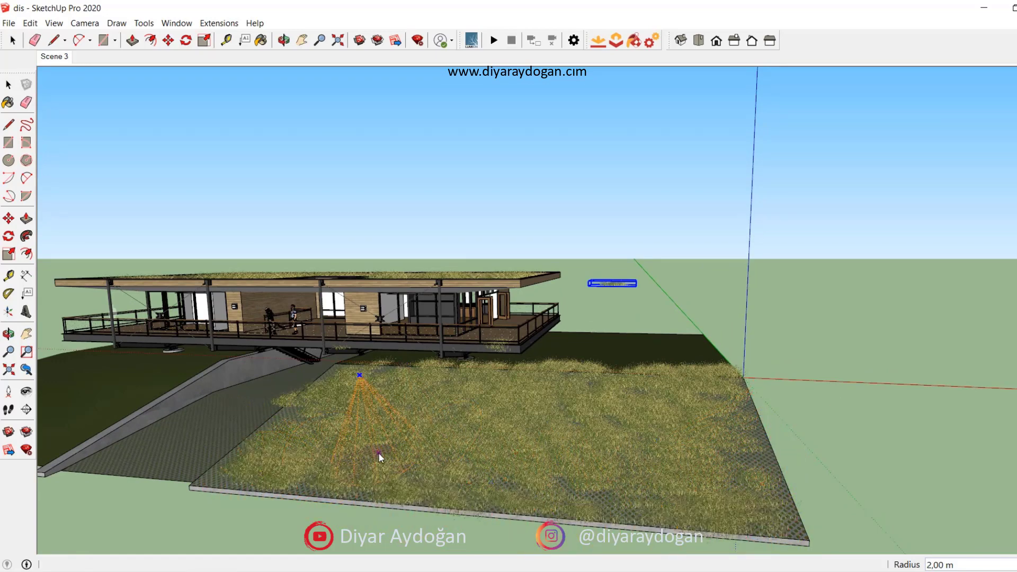
left_click_drag(378, 452, 367, 450)
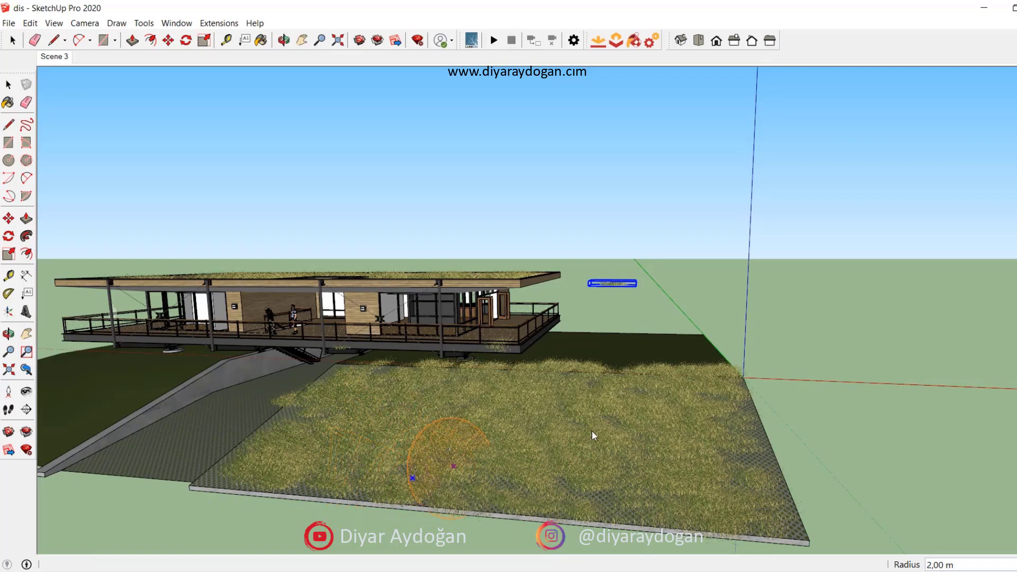
mouse_move(591, 431)
middle_mouse_down()
mouse_move(324, 348)
mouse_move(803, 388)
mouse_move(681, 480)
middle_mouse_up()
- Spray a grass stroke from the paved slab onto the dark lawn and inspect it
mouse_move(684, 488)
left_mouse_down()
mouse_move(942, 453)
mouse_move(685, 432)
mouse_move(851, 408)
mouse_move(609, 411)
mouse_move(829, 357)
mouse_move(562, 362)
left_mouse_up()
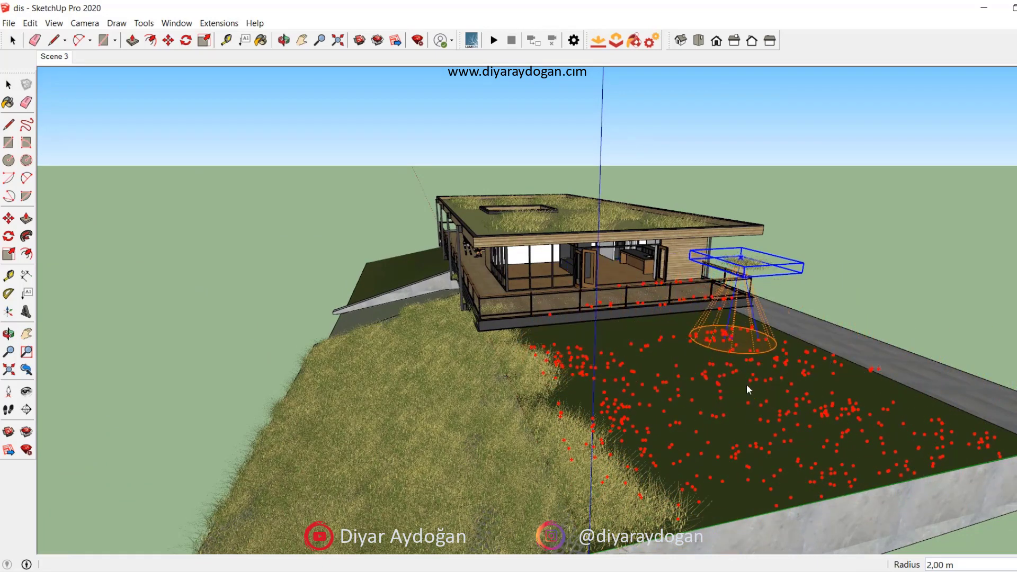
mouse_move(747, 389)
middle_mouse_down()
mouse_move(959, 264)
mouse_move(919, 256)
middle_mouse_up()
scroll(632, 321, "up", 2)
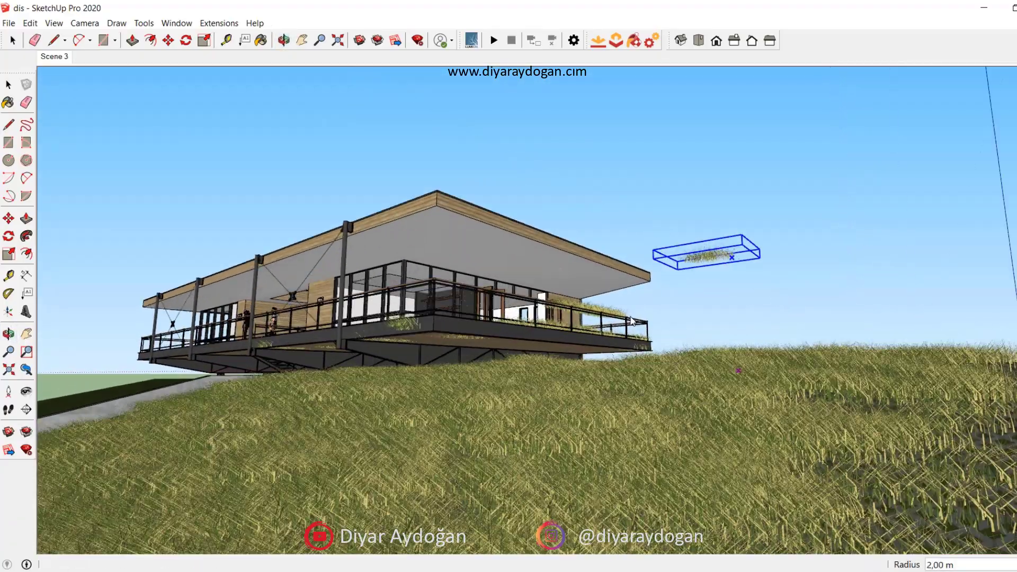
mouse_move(631, 320)
middle_mouse_down()
mouse_move(758, 300)
mouse_move(783, 254)
mouse_move(672, 268)
mouse_move(443, 271)
mouse_move(352, 259)
mouse_move(824, 259)
mouse_move(673, 258)
mouse_move(708, 413)
mouse_move(694, 334)
mouse_move(759, 254)
mouse_move(856, 190)
mouse_move(427, 163)
mouse_move(386, 193)
mouse_move(917, 203)
mouse_move(809, 275)
middle_mouse_up()
scroll(672, 258, "down", 3)
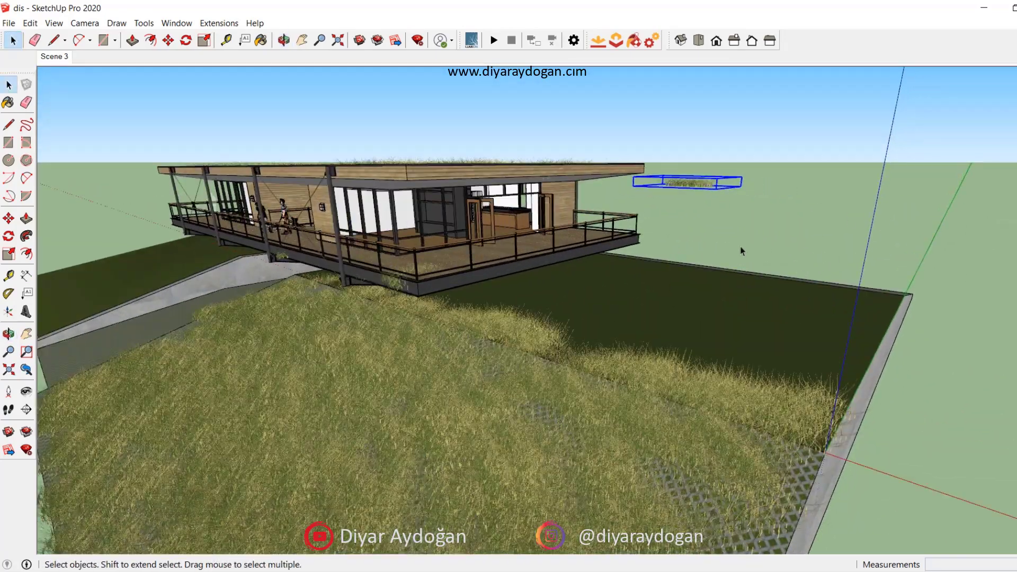
mouse_move(740, 246)
middle_mouse_down()
mouse_move(677, 318)
mouse_move(576, 336)
middle_mouse_up()
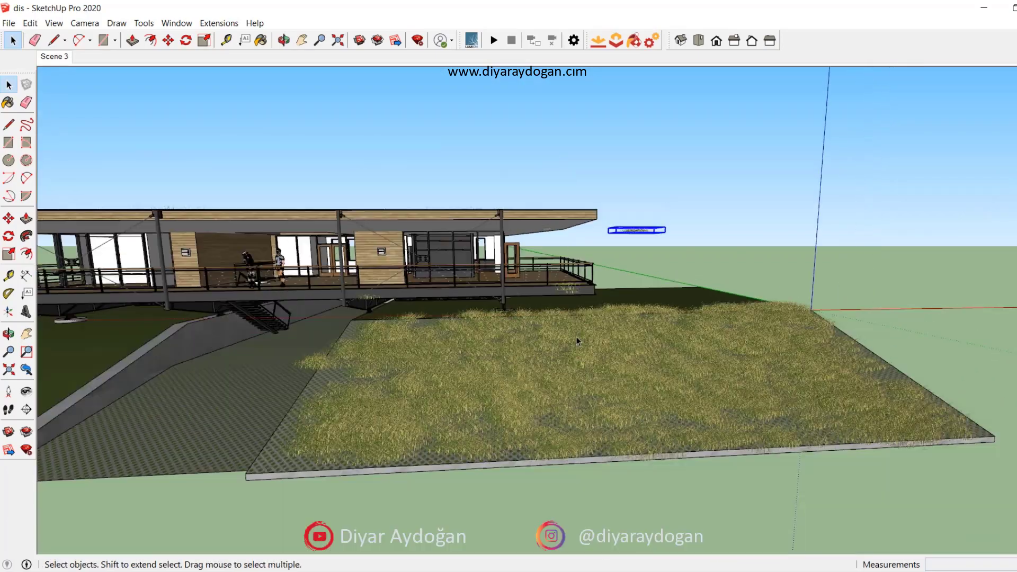
scroll(576, 339, "down", 3)
- Restart Raytracer's Spraycan with a 1 m radius and orbit toward the ramp side
left_click(232, 24)
mouse_move(233, 82)
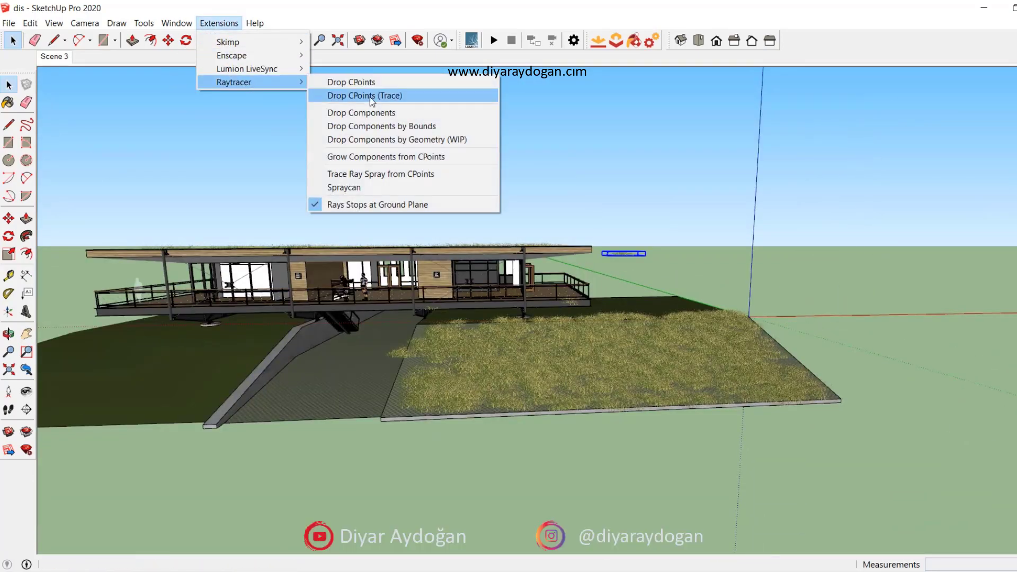
left_click(354, 186)
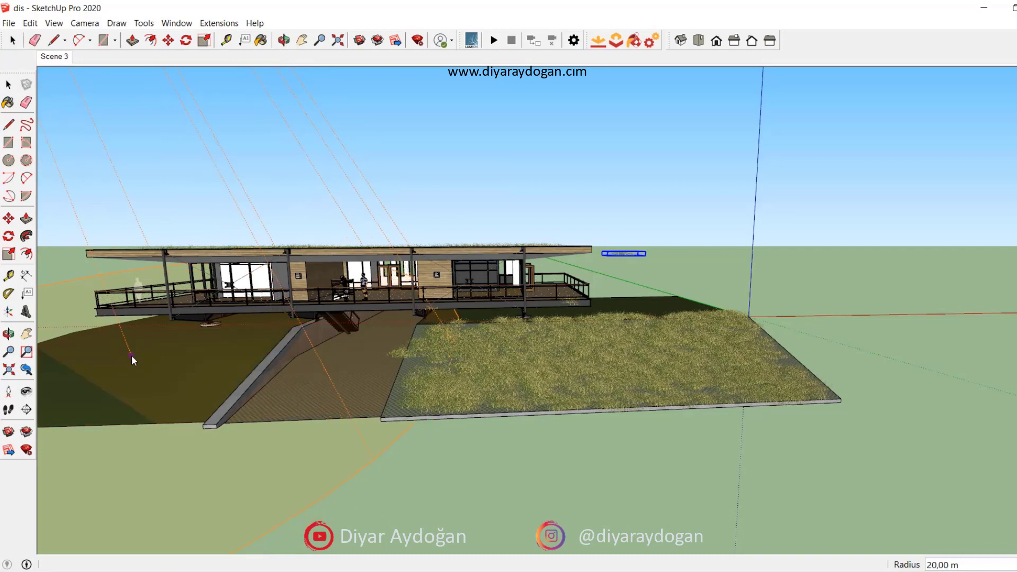
type("1")
key("Return")
scroll(119, 364, "up", 3)
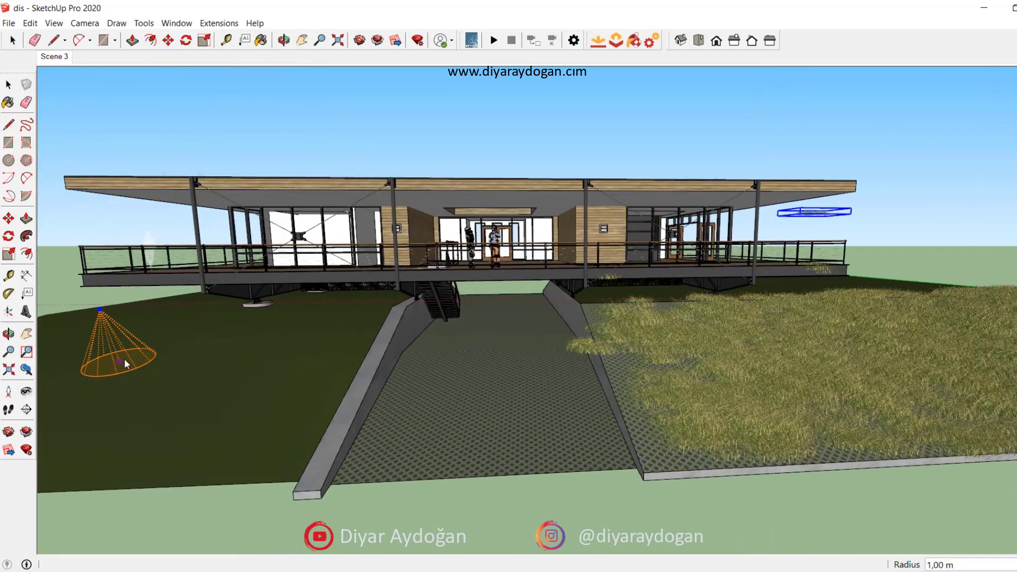
middle_click_drag(124, 358, 577, 333)
scroll(493, 403, "down", 3)
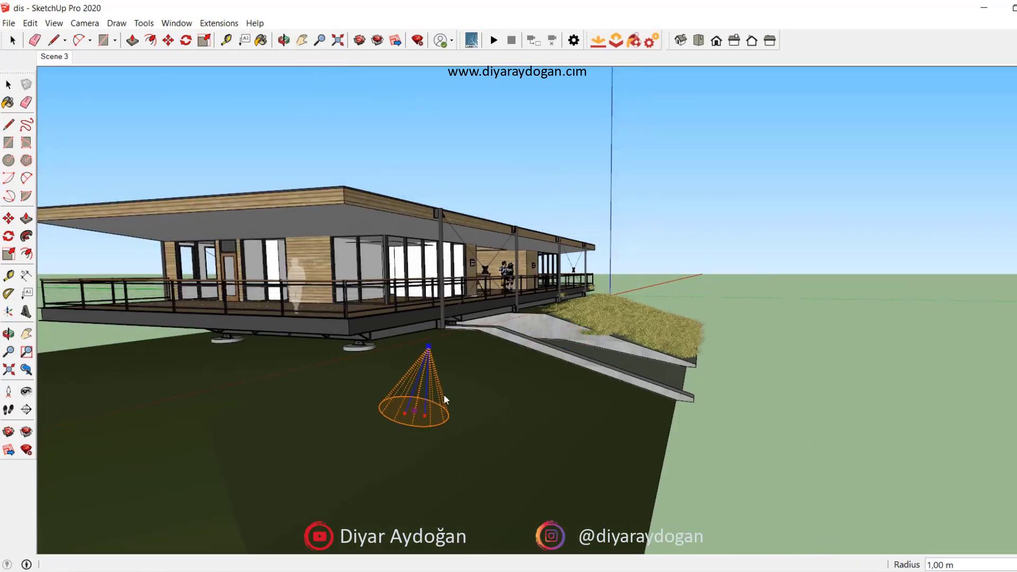
- Spray a trial grass patch beside the ramp, undo it, and orbit to an aerial view
left_click_drag(462, 414, 533, 416)
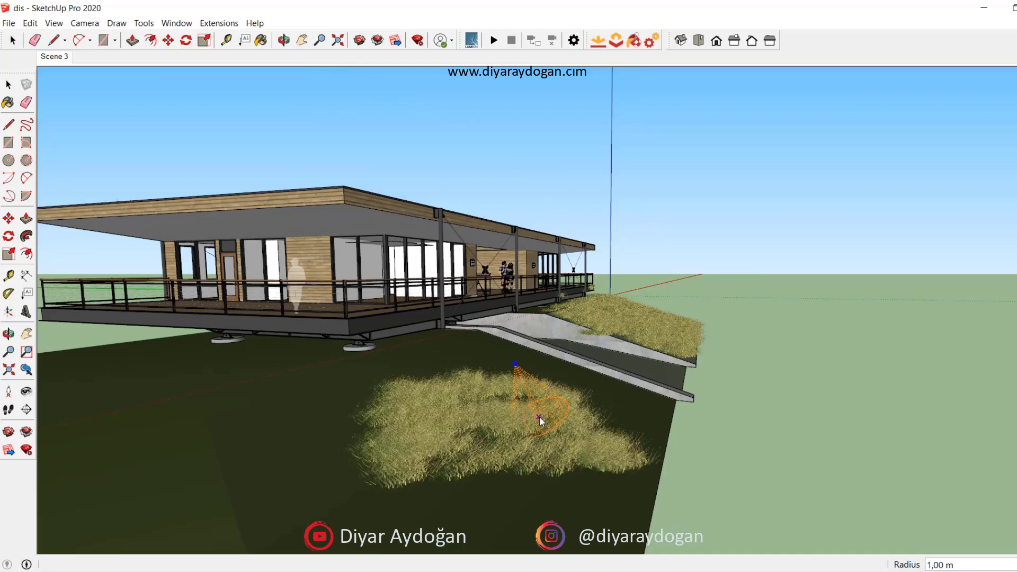
key("ctrl+z")
middle_click_drag(496, 403, 593, 329)
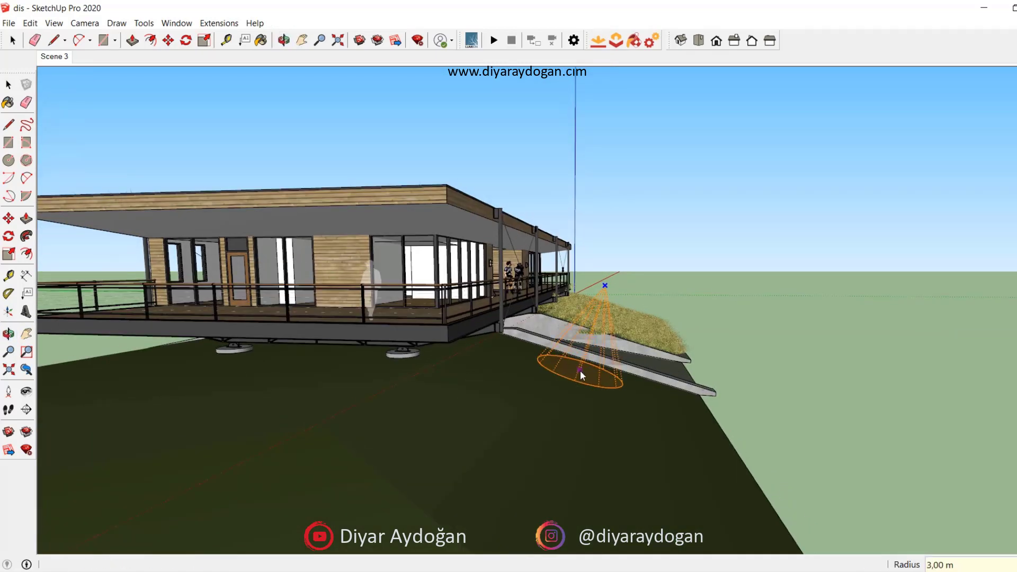
mouse_move(577, 368)
middle_mouse_down()
mouse_move(499, 332)
mouse_move(345, 345)
middle_mouse_up()
- Spray dense grass over the whole left lawn at a 3,00 m radius
mouse_move(345, 345)
left_mouse_down()
mouse_move(429, 319)
mouse_move(533, 331)
left_mouse_up()
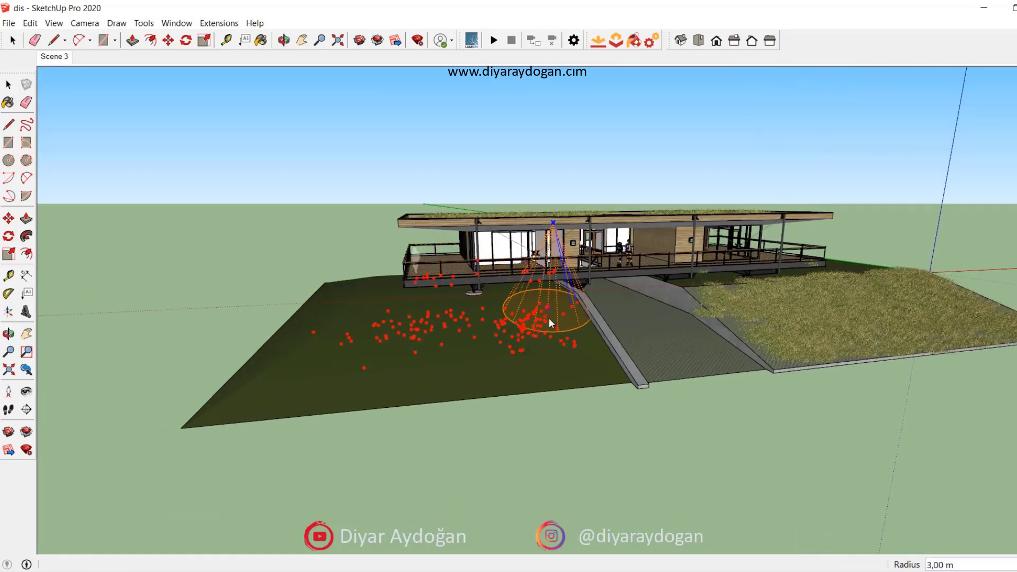
left_click_drag(510, 374, 526, 357)
key("ctrl+z")
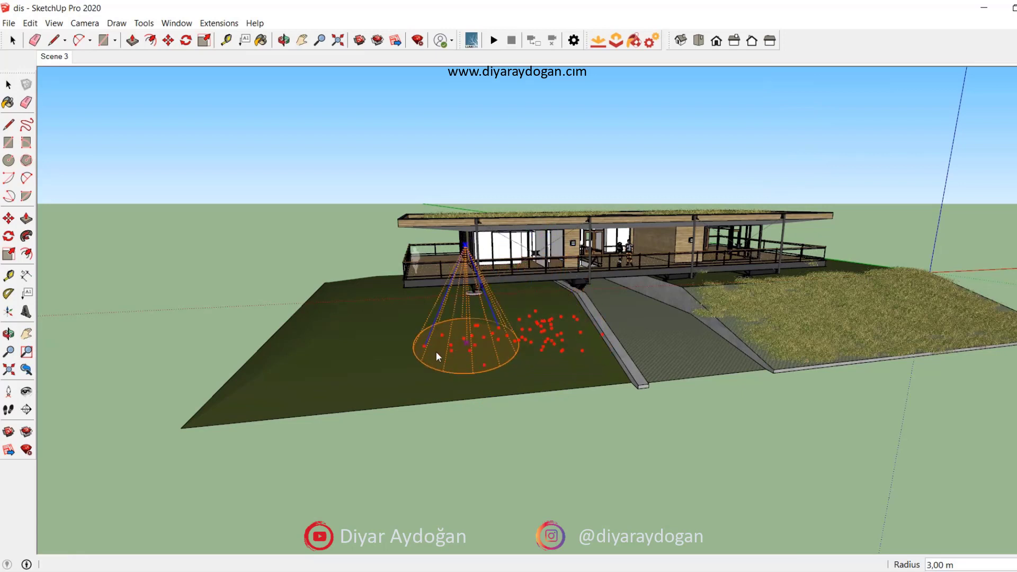
mouse_move(437, 351)
left_mouse_down()
mouse_move(497, 366)
mouse_move(383, 377)
mouse_move(293, 338)
left_mouse_up()
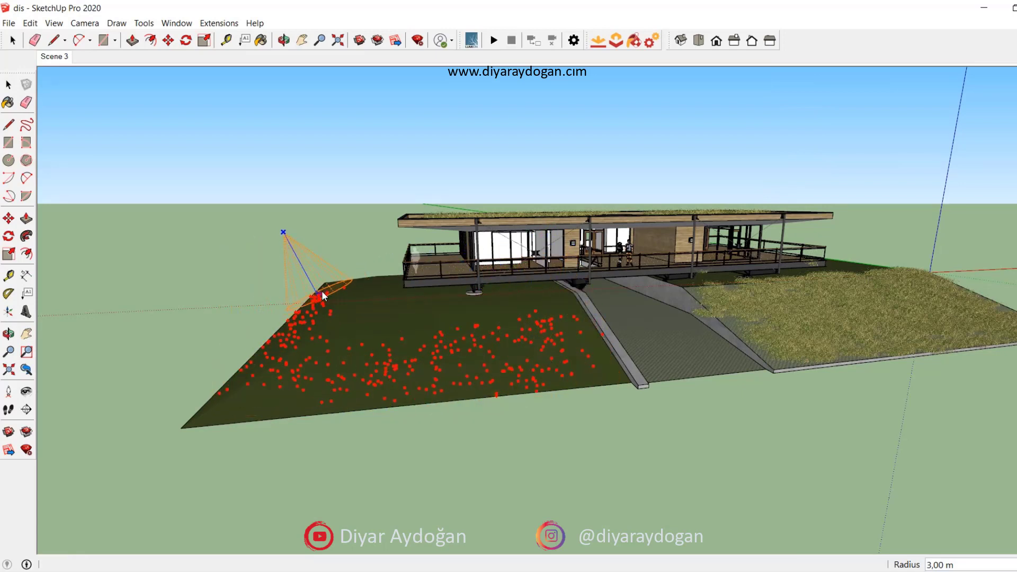
mouse_move(414, 334)
left_mouse_down()
mouse_move(483, 318)
mouse_move(540, 342)
left_mouse_up()
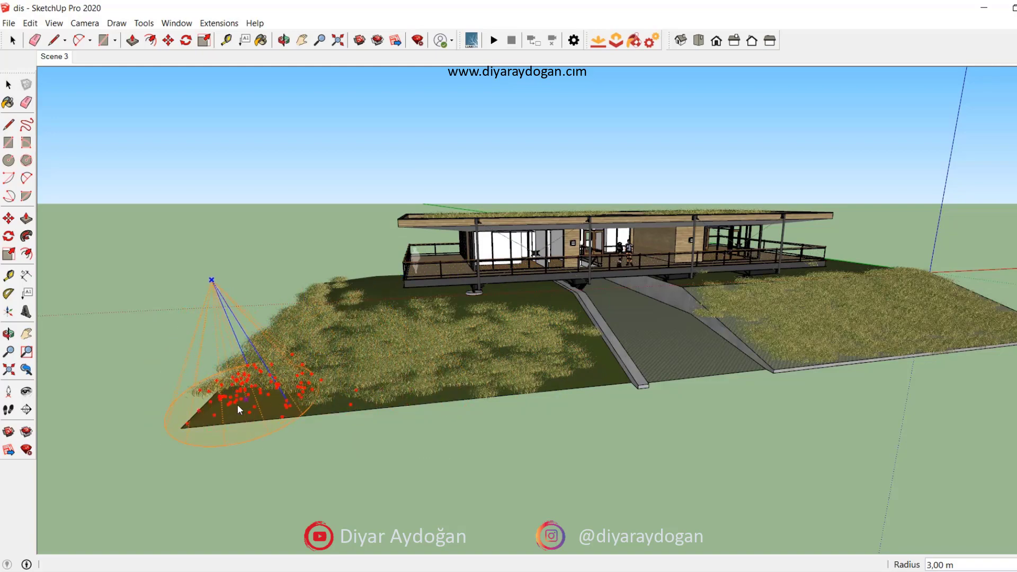
middle_click_drag(274, 378, 399, 327)
- Orbit to the far side of the house to view the grassed ground under the deck
left_click_drag(238, 294, 457, 368)
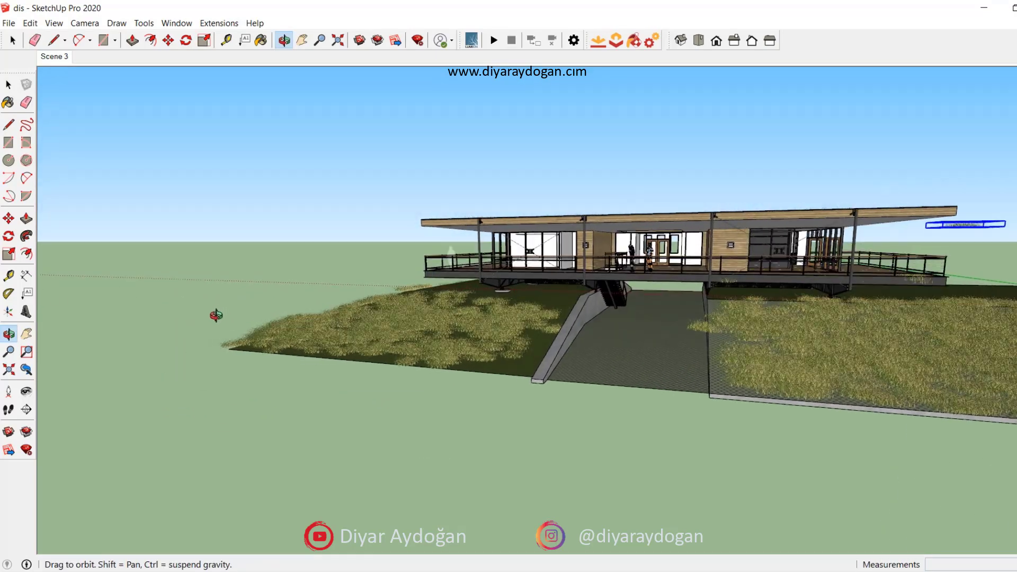
key("a")
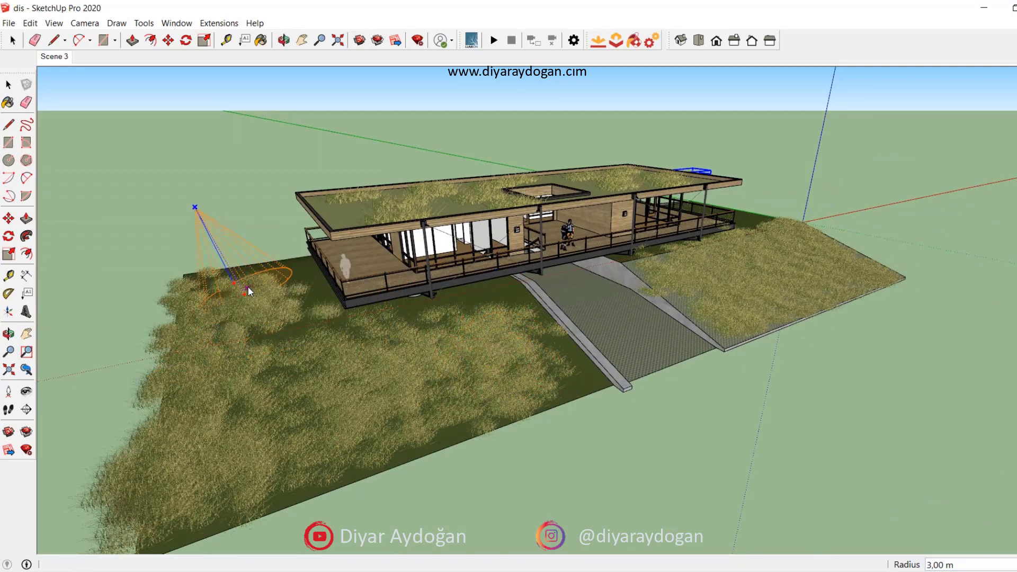
mouse_move(726, 252)
middle_mouse_down()
mouse_move(561, 315)
mouse_move(850, 396)
middle_mouse_up()
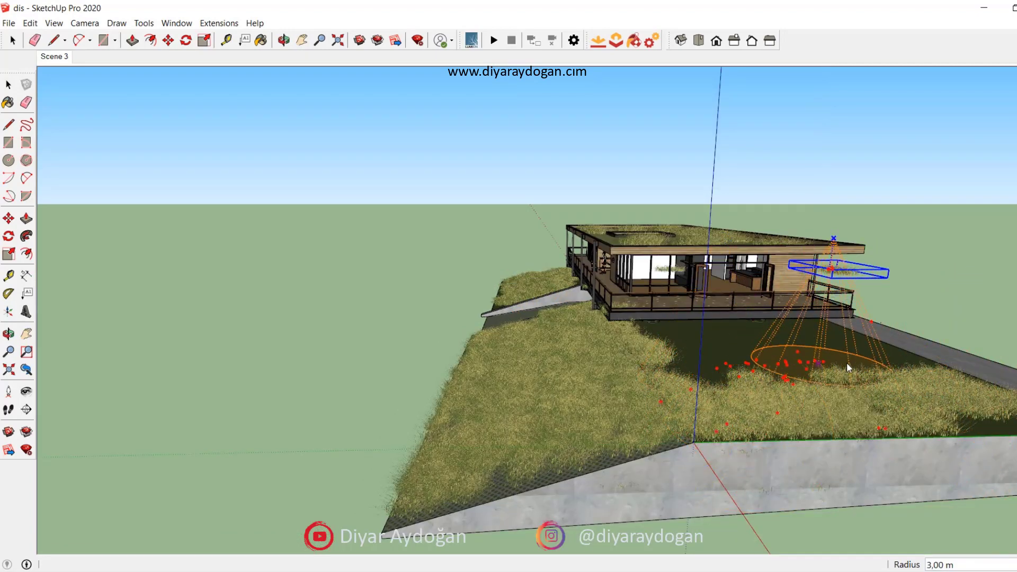
mouse_move(765, 346)
middle_mouse_down()
mouse_move(728, 368)
mouse_move(742, 384)
middle_mouse_up()
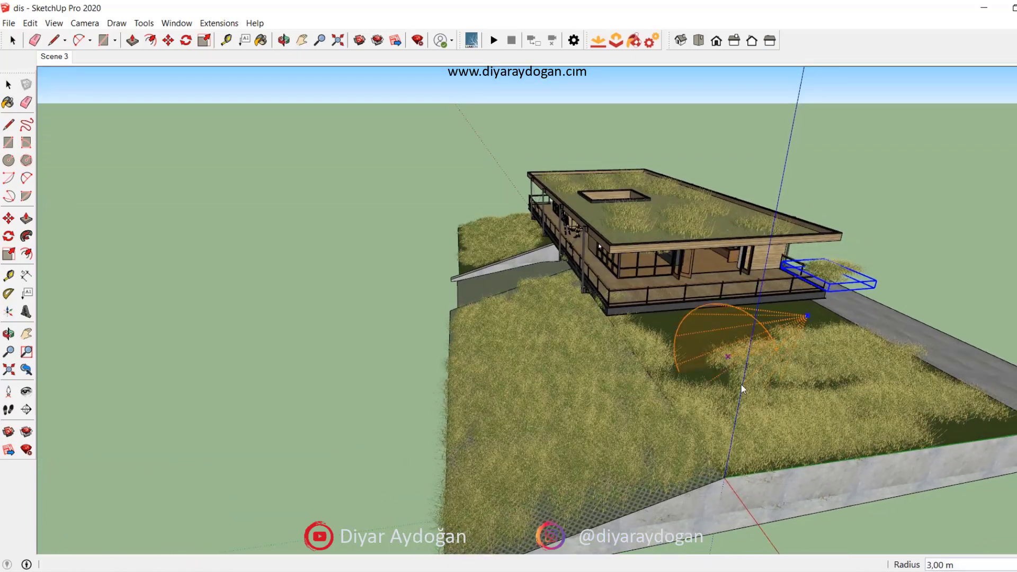
scroll(710, 360, "up", 2)
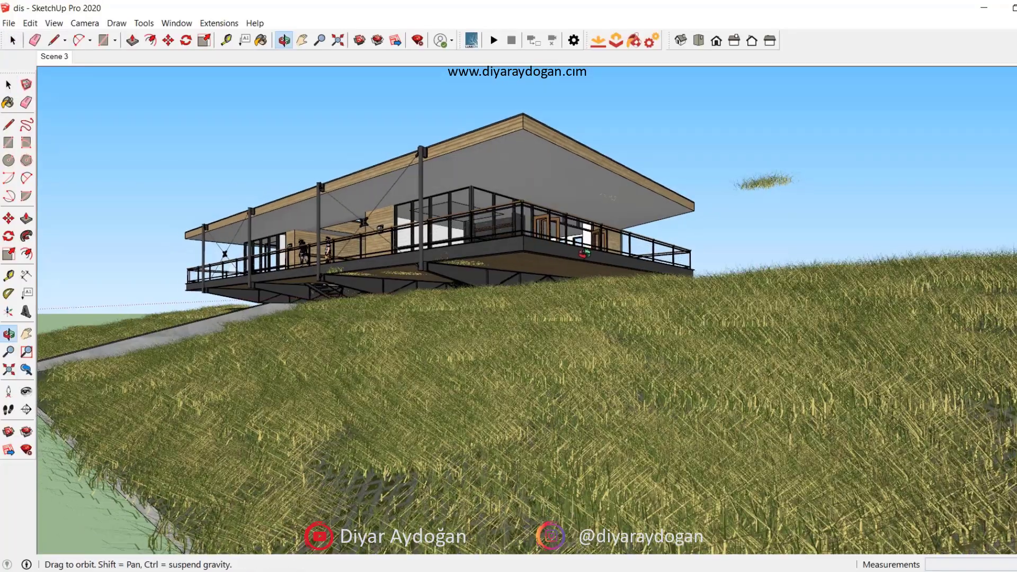
- Orbit low beside the house and select the grass clump under the deck
middle_click_drag(588, 252, 530, 264)
left_click_drag(288, 256, 527, 283)
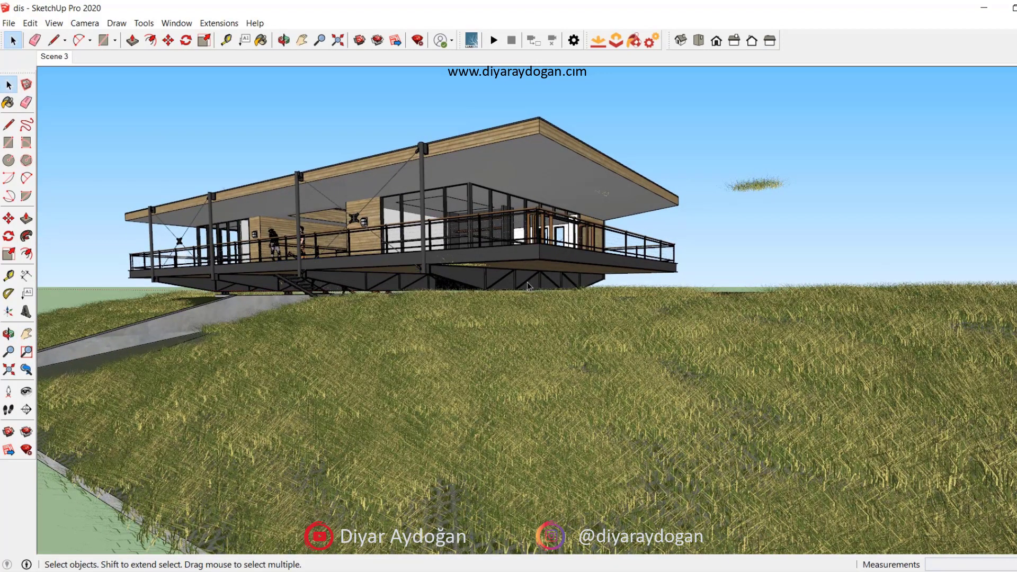
left_click_drag(412, 253, 544, 279)
scroll(542, 278, "up", 3)
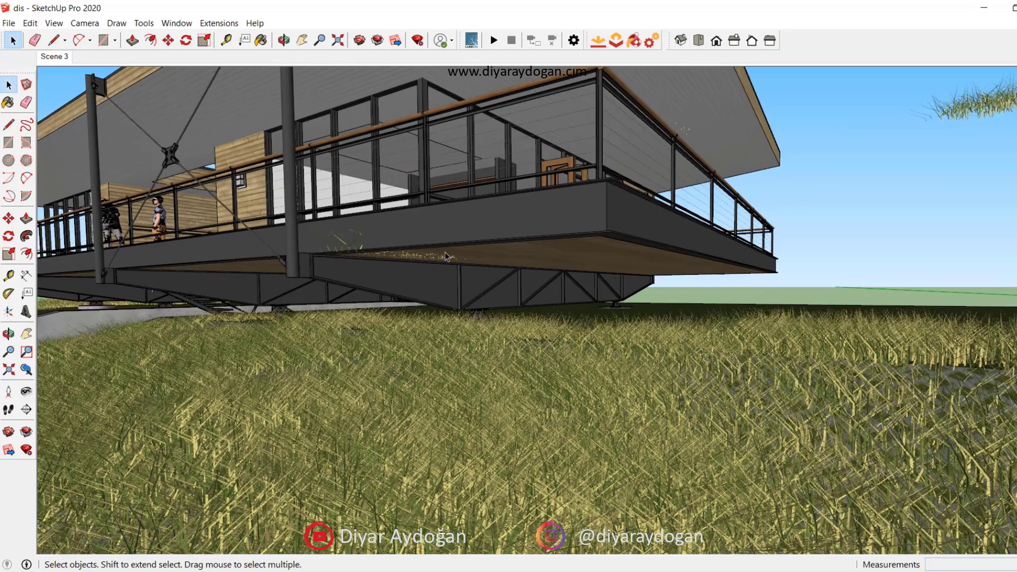
left_click(417, 258)
middle_click_drag(409, 257, 460, 247)
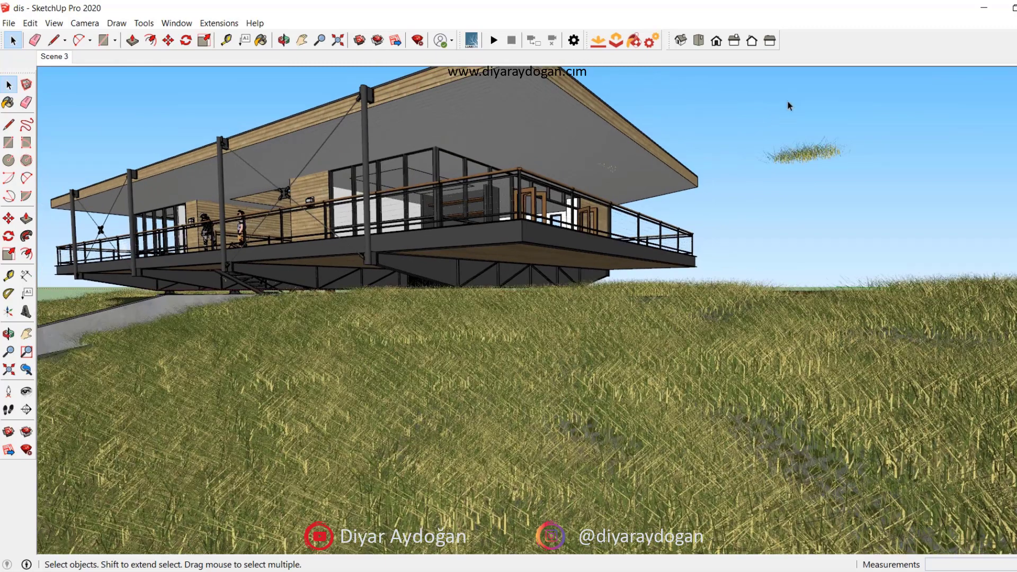
- Box-select the grass clump floating in the sky and delete it
left_click_drag(787, 103, 894, 202)
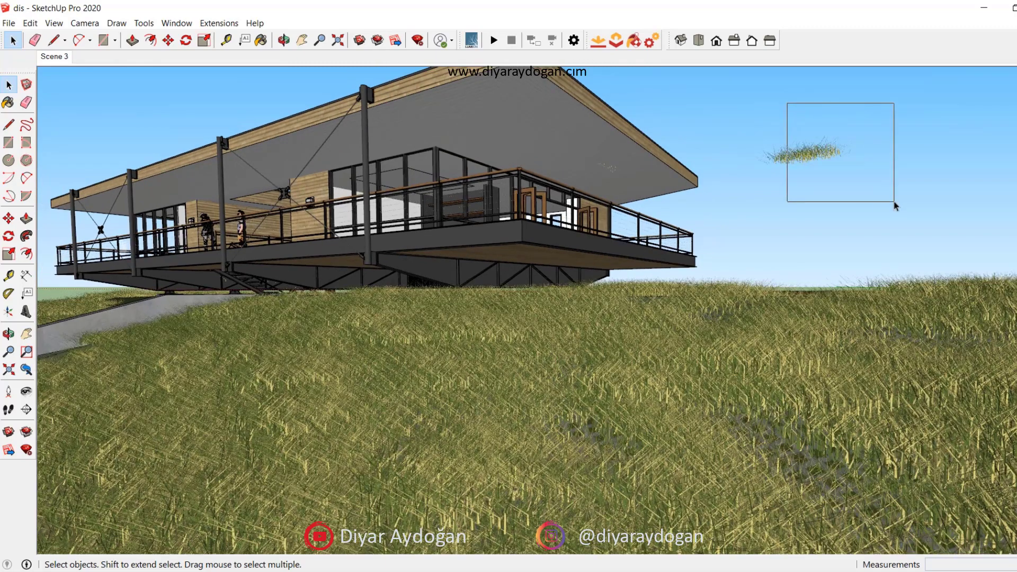
left_click_drag(758, 117, 892, 183)
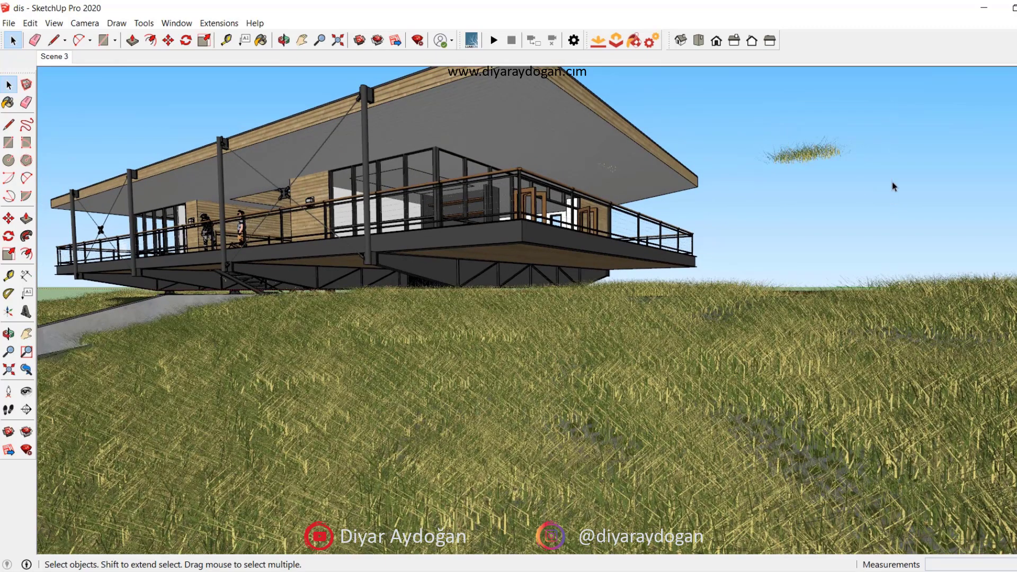
left_click(827, 150)
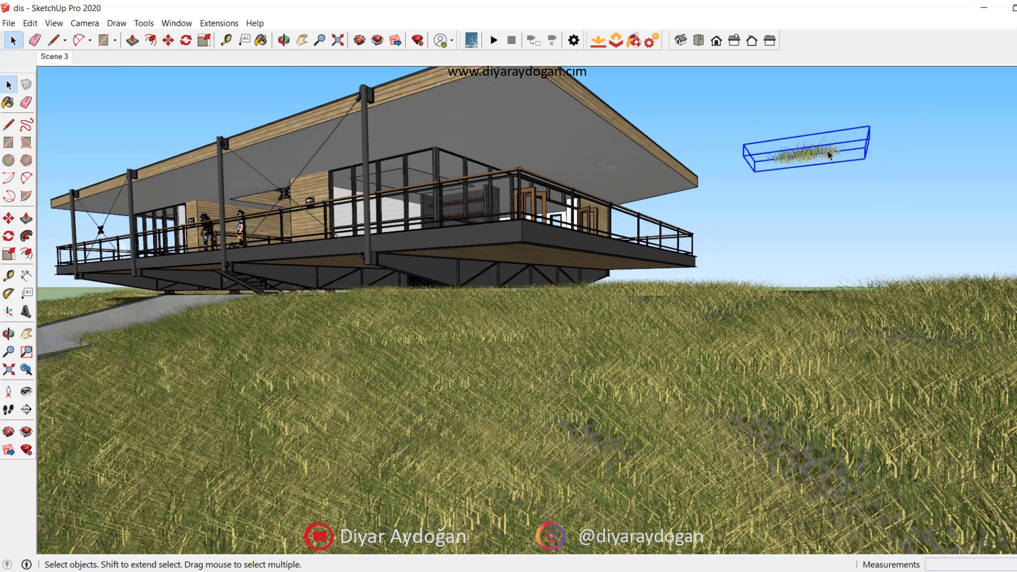
key("Delete")
- Re-frame the house with Look Around and zoom out
left_click(26, 391)
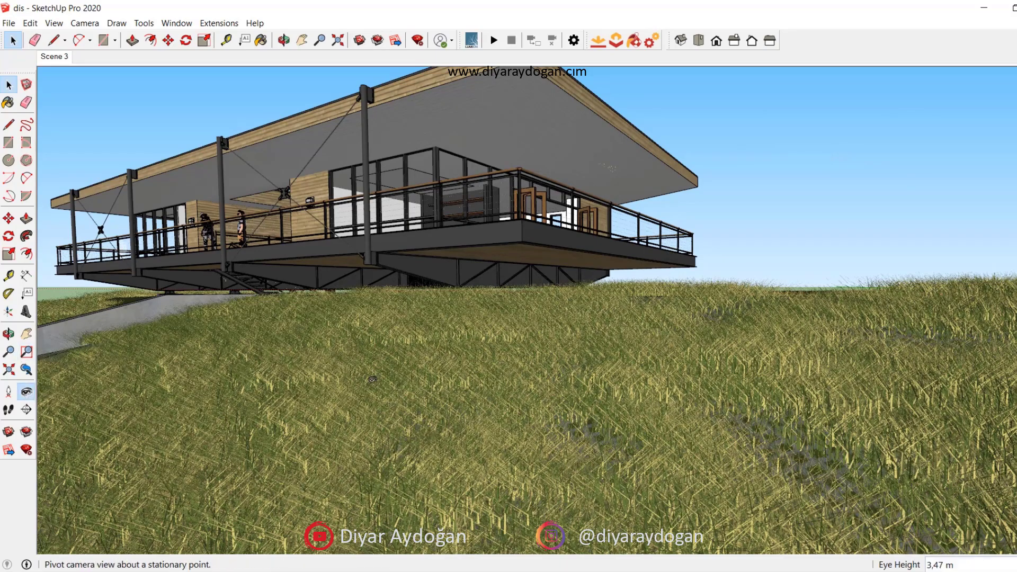
mouse_move(382, 350)
left_mouse_down()
mouse_move(337, 310)
mouse_move(360, 301)
left_mouse_up()
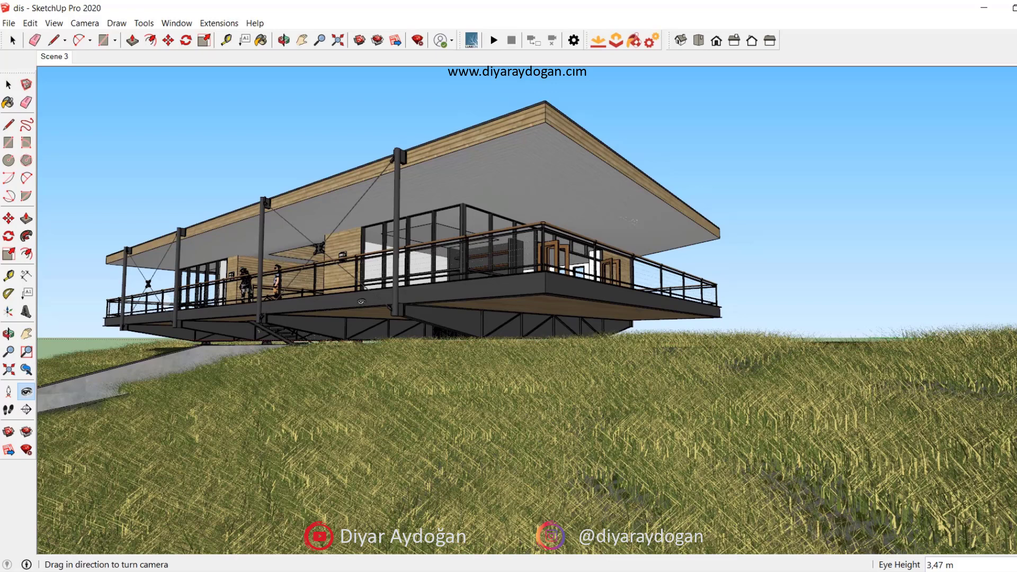
scroll(361, 301, "down", 1)
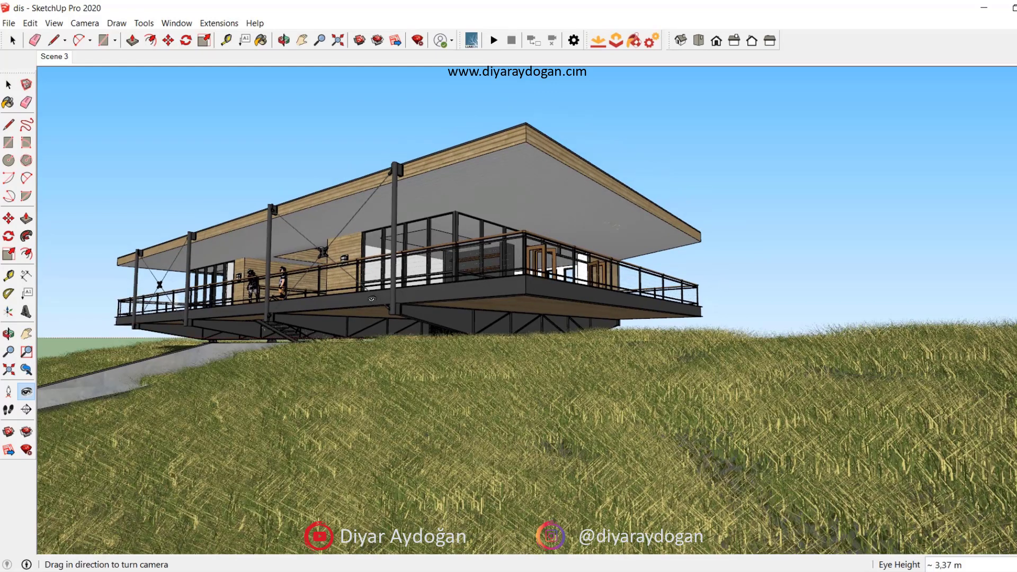